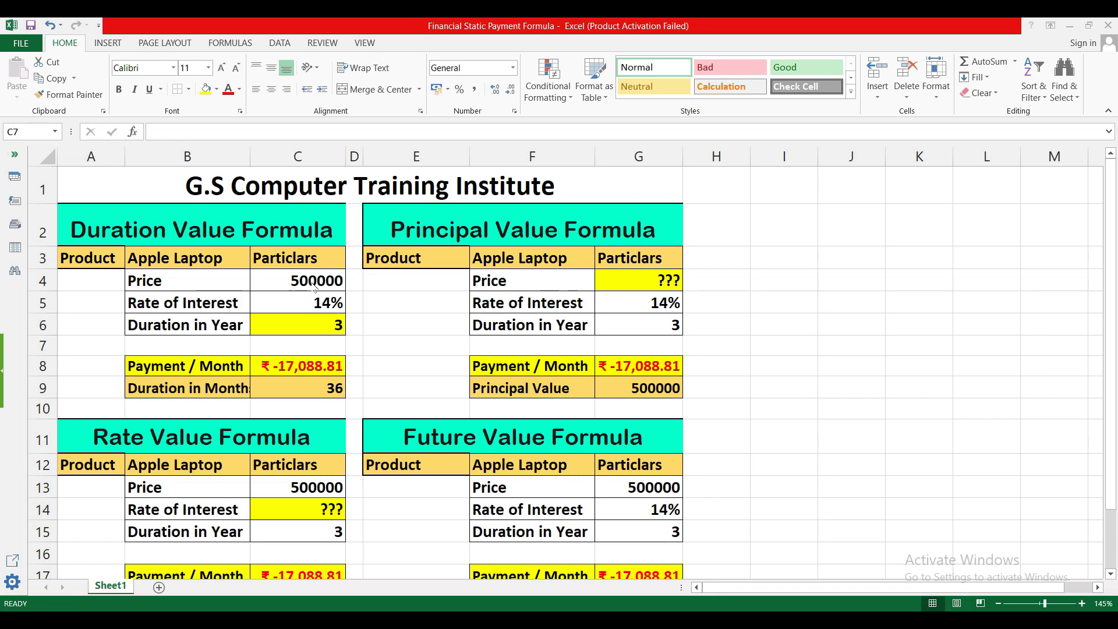
# Step: Replace the Duration in Year value in C6 of the Duration Value Formula table with the placeholder ??
pyautogui.click(315, 326)
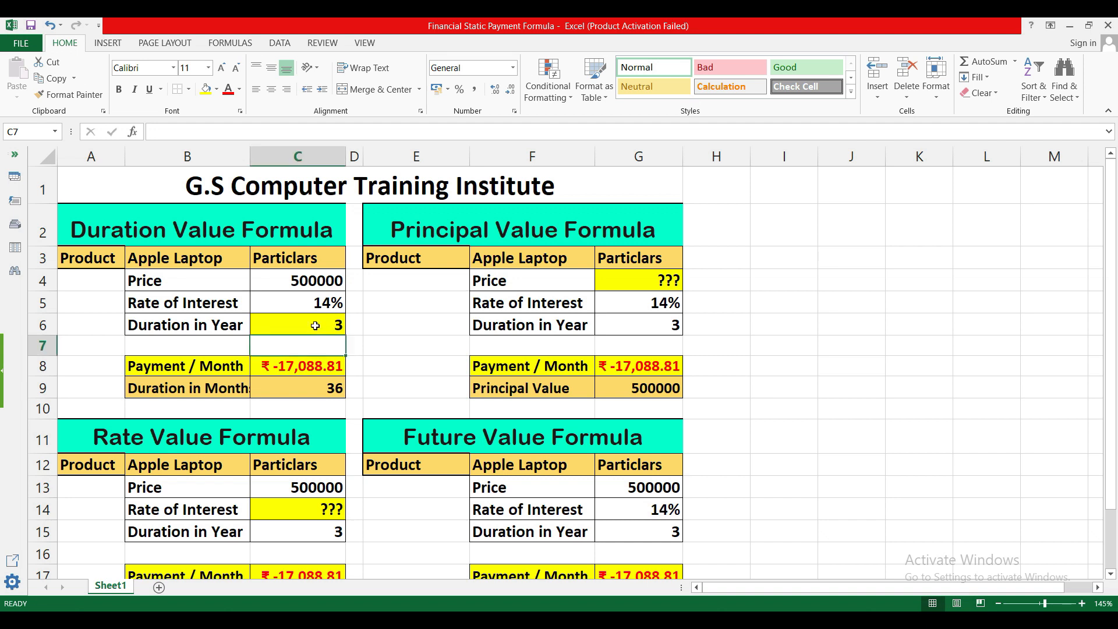
pyautogui.click(315, 326)
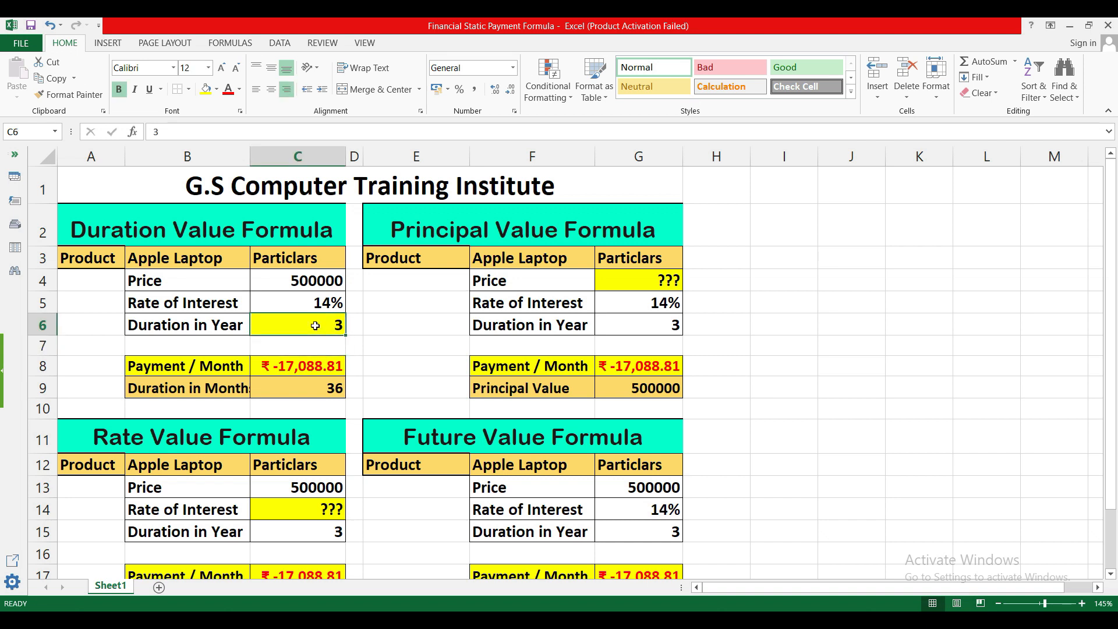
pyautogui.write('??')
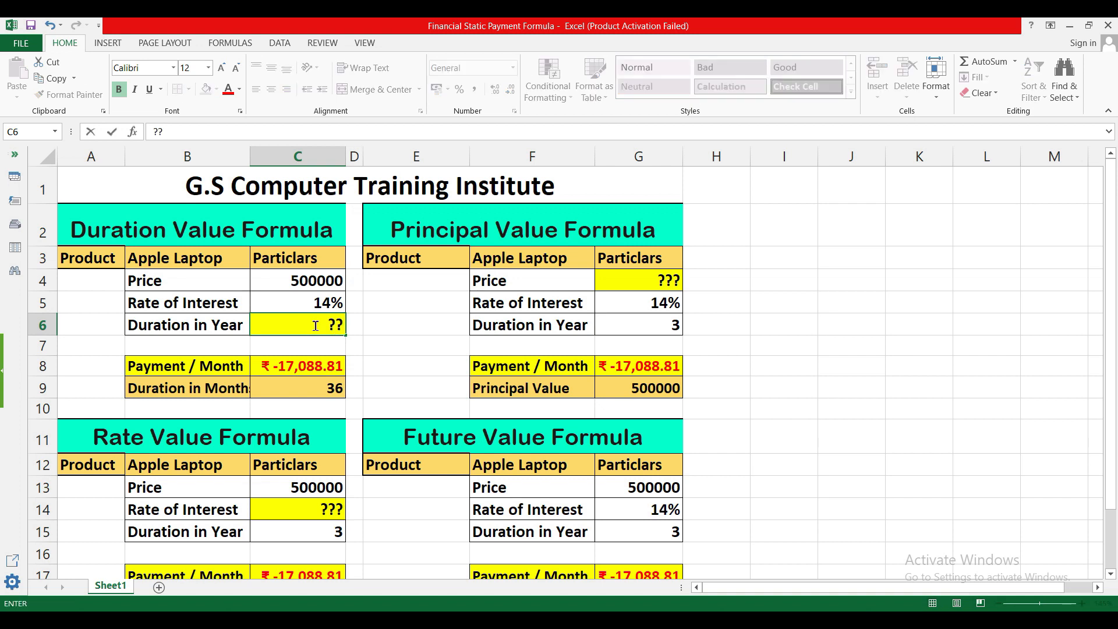
pyautogui.press('Return')
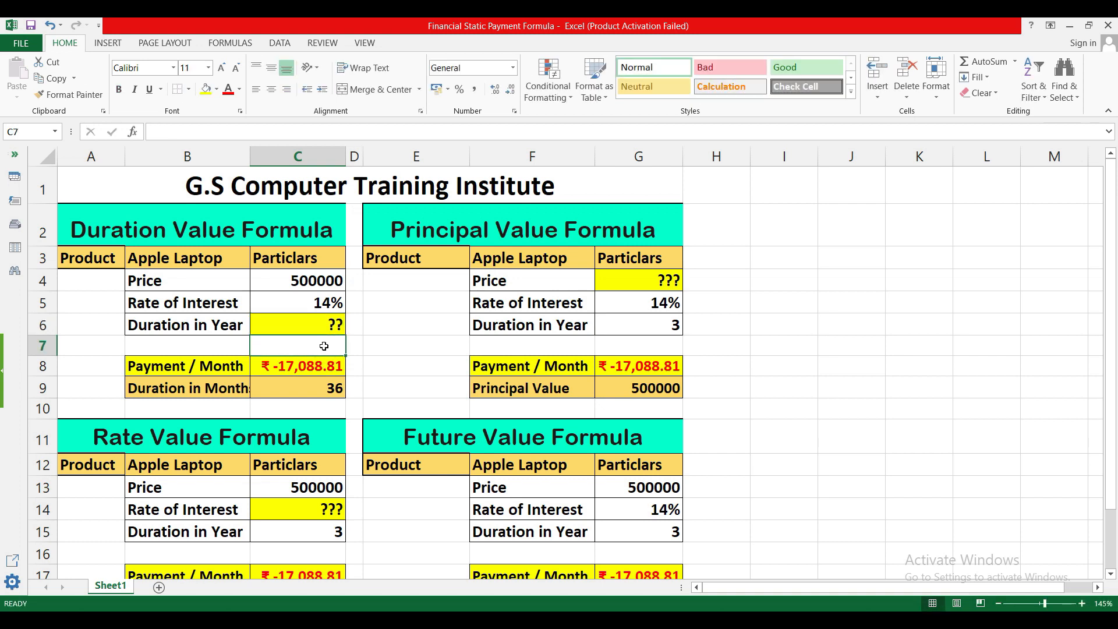
# Step: Set the Duration in Year value in C6 to 3
pyautogui.click(322, 331)
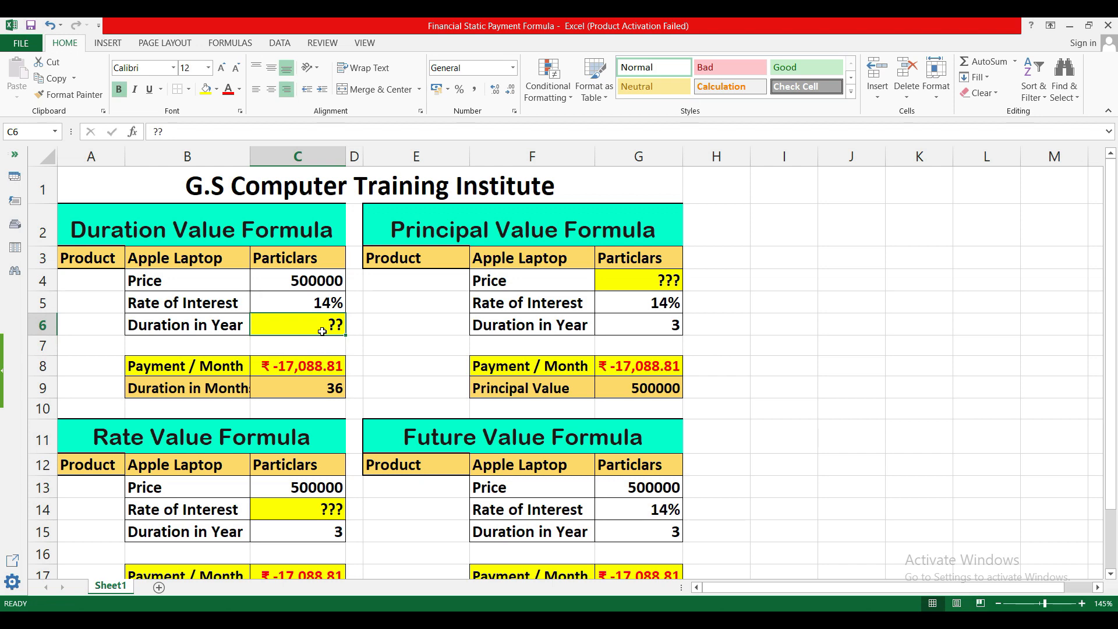
pyautogui.write('3')
pyautogui.press('Return')
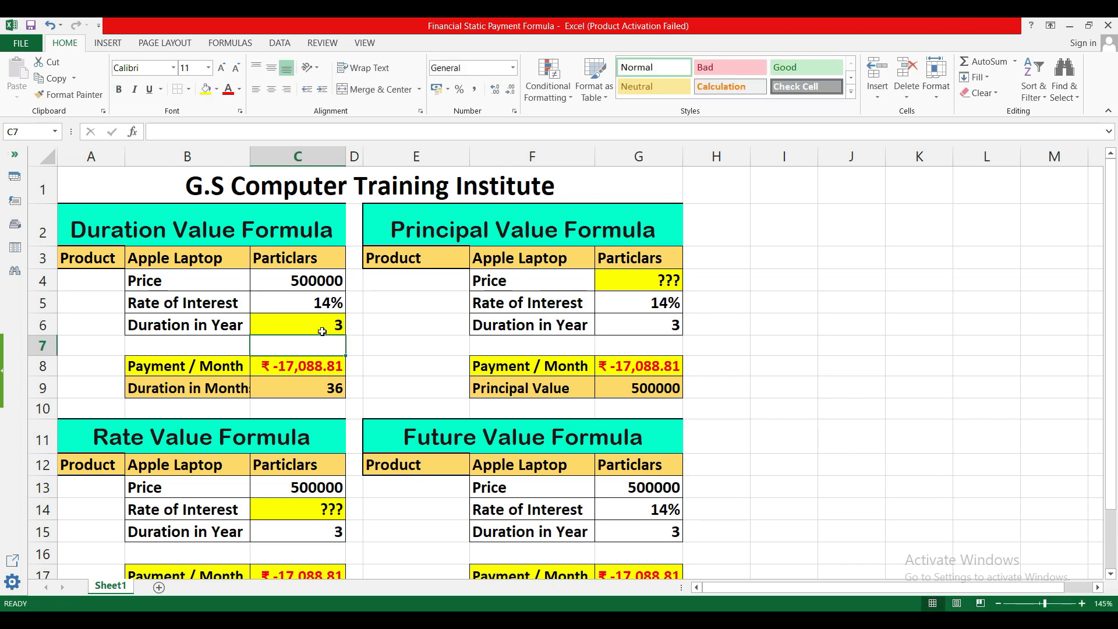
# Step: Calculate the monthly payment in C7 with the formula =PMT(C5/12,C6*12,C4,,)
pyautogui.write('=pmt')
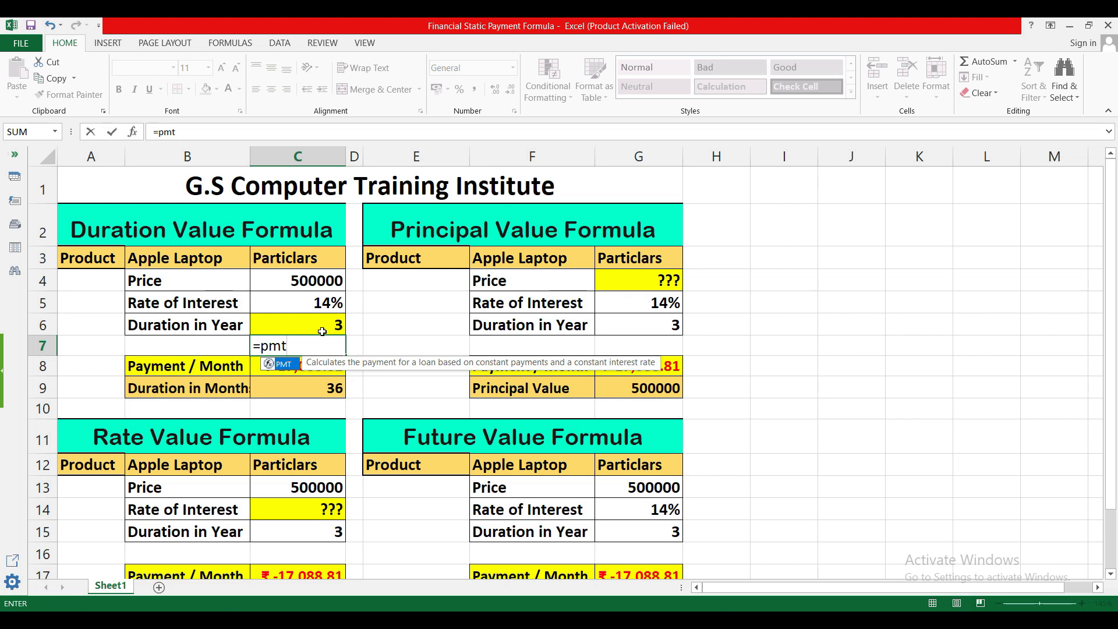
pyautogui.press('Tab')
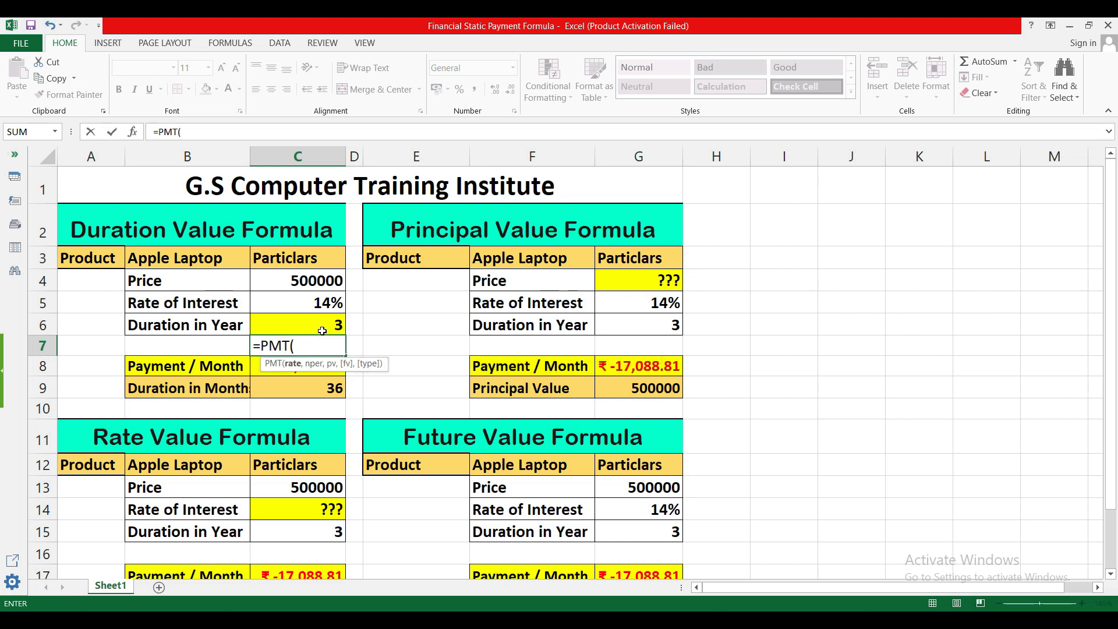
pyautogui.click(320, 300)
pyautogui.write('/12,')
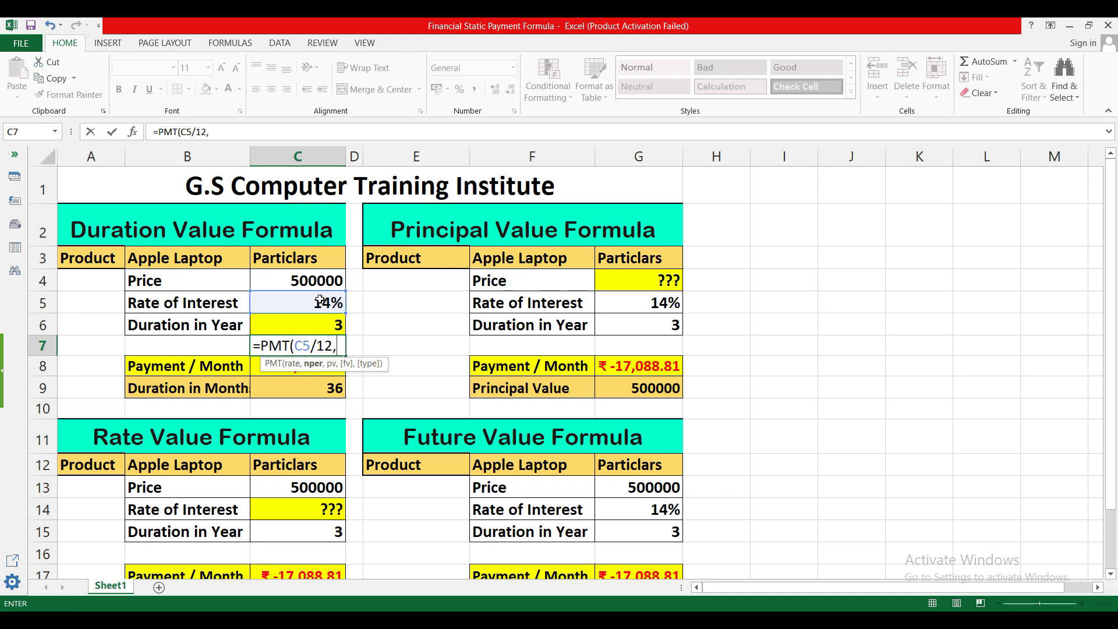
pyautogui.click(322, 319)
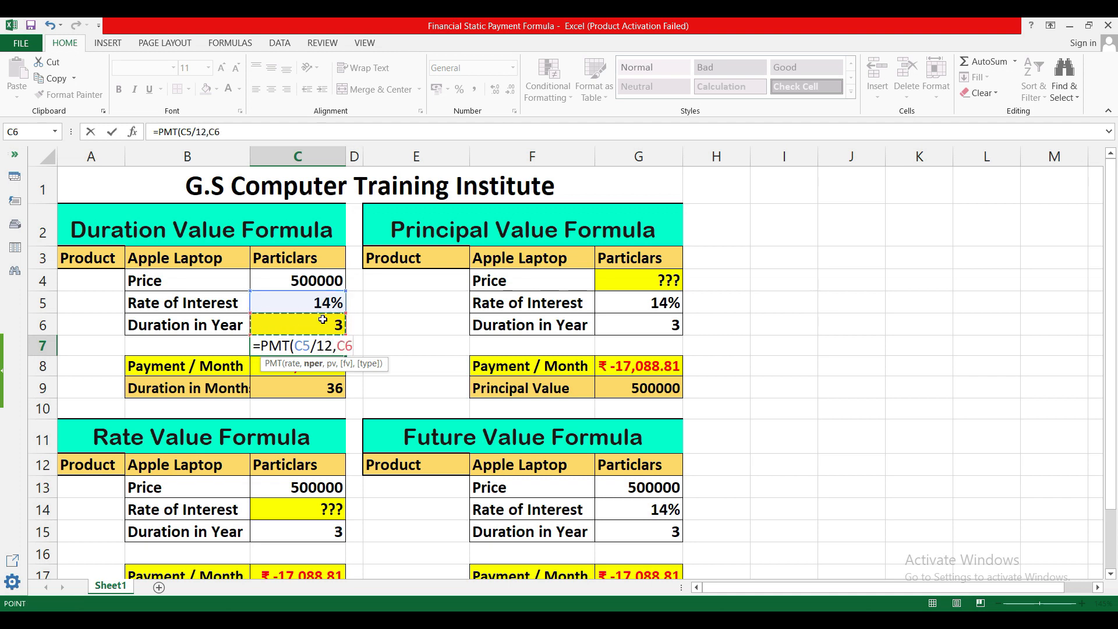
pyautogui.write('*12,')
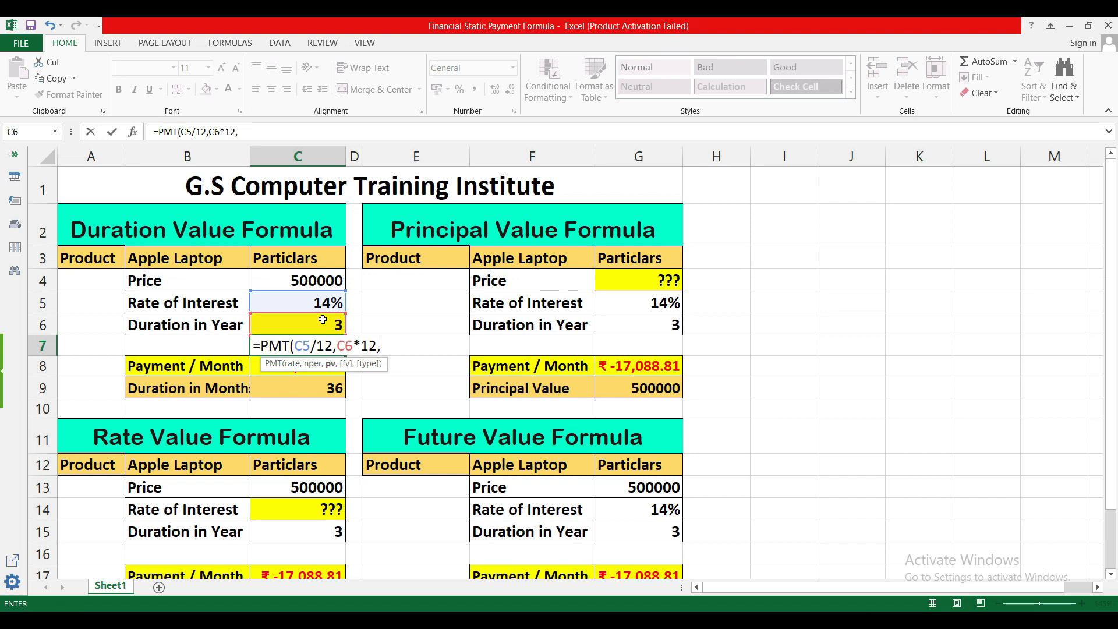
pyautogui.click(323, 280)
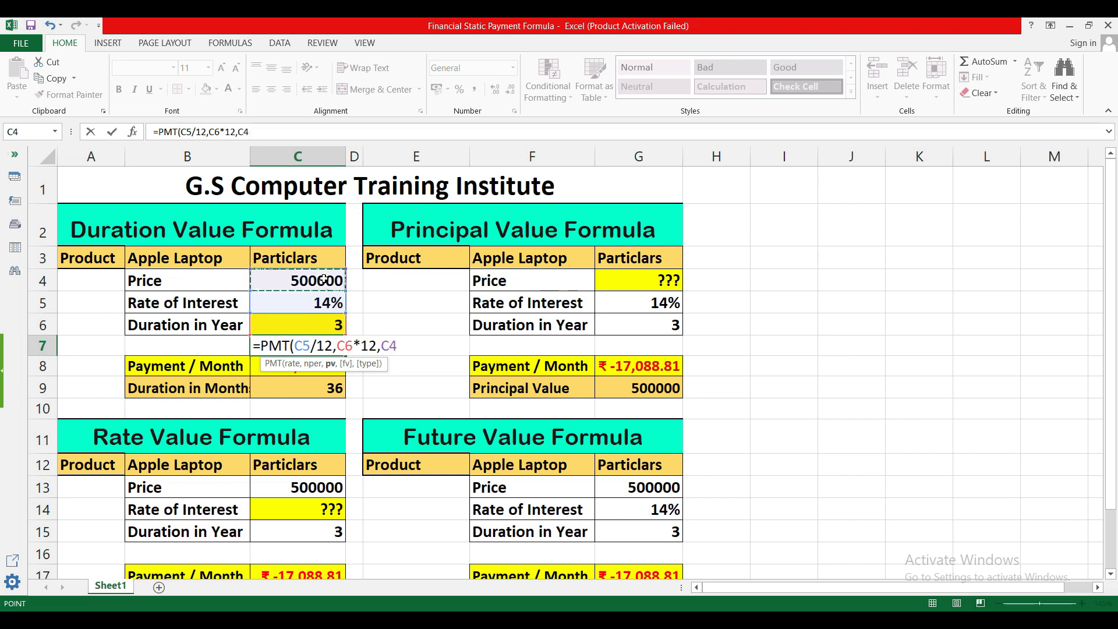
pyautogui.write(',,')
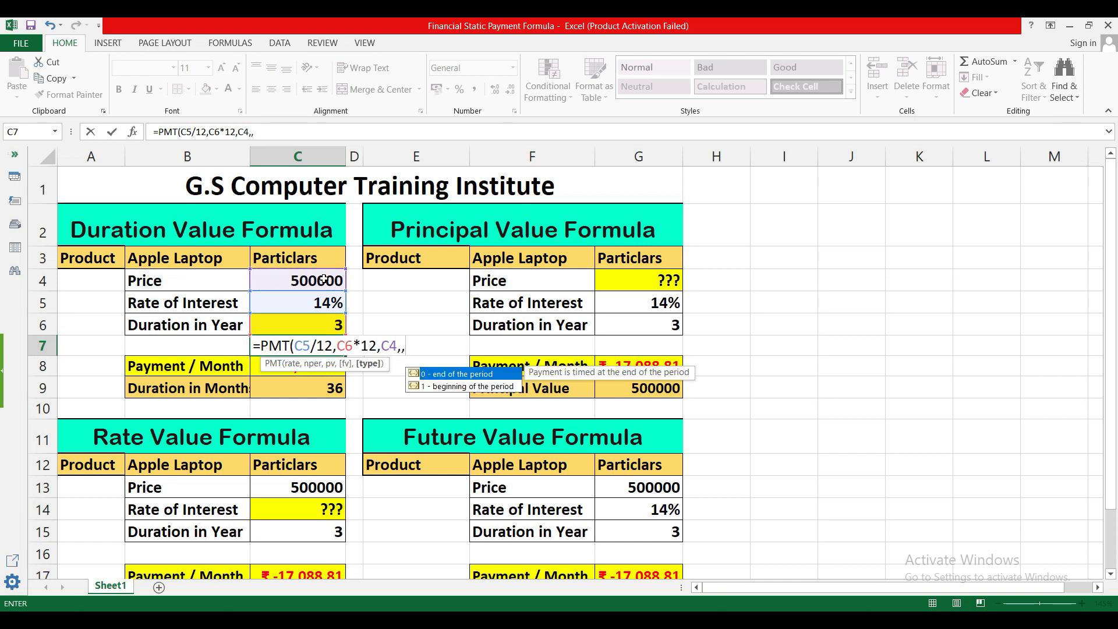
pyautogui.write(')')
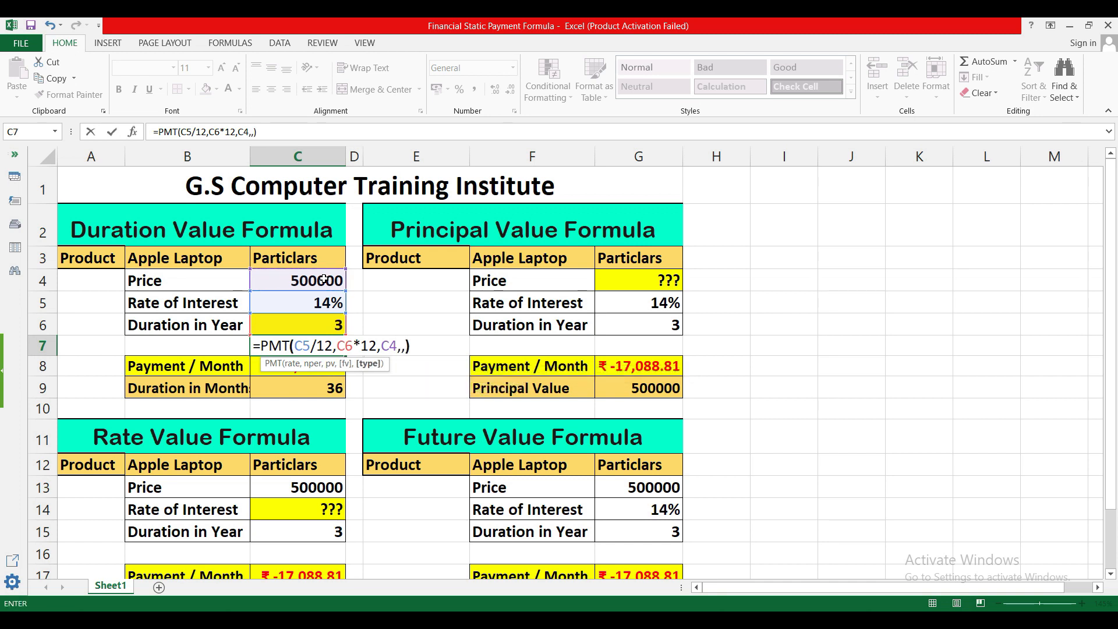
pyautogui.press('Return')
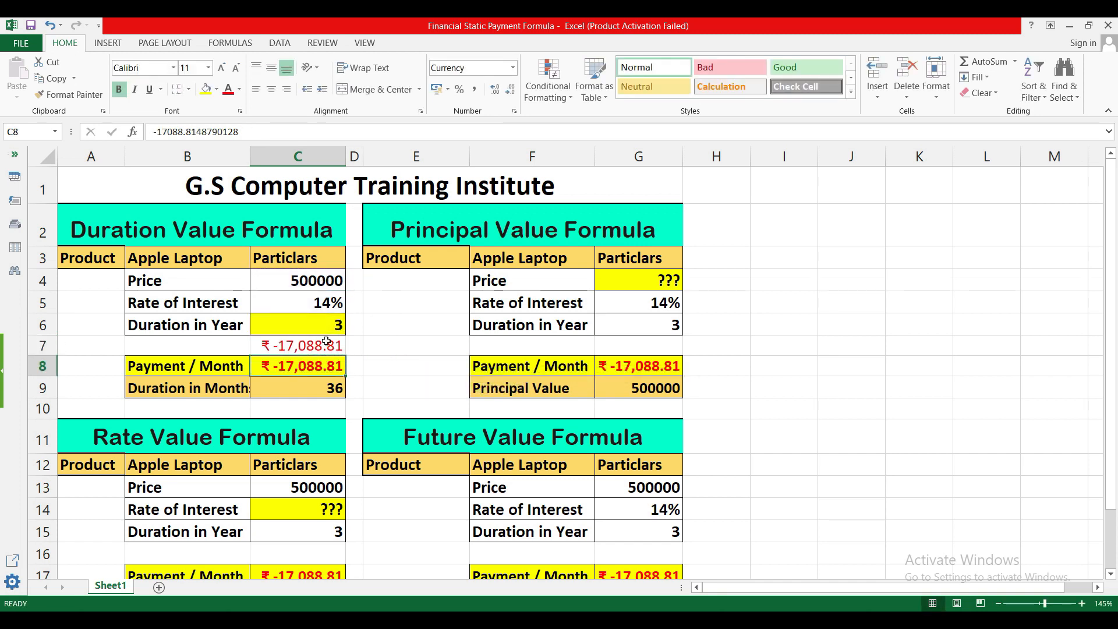
# Step: Clear the payment formula from C7 and replace the Duration in Year value in C6 with ??
pyautogui.click(300, 347)
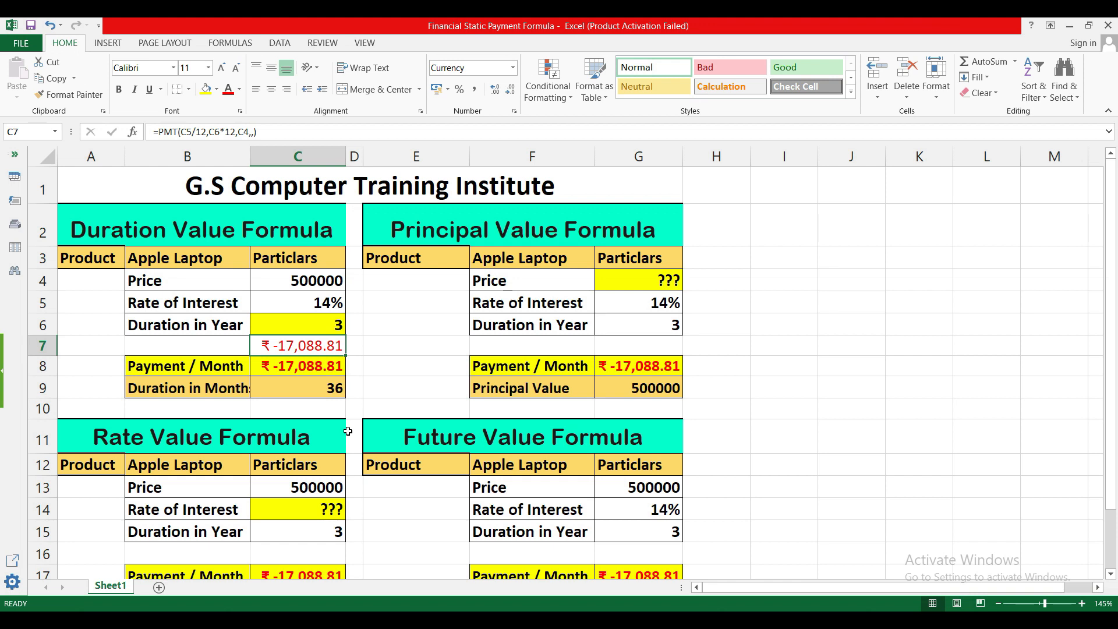
pyautogui.press('Delete')
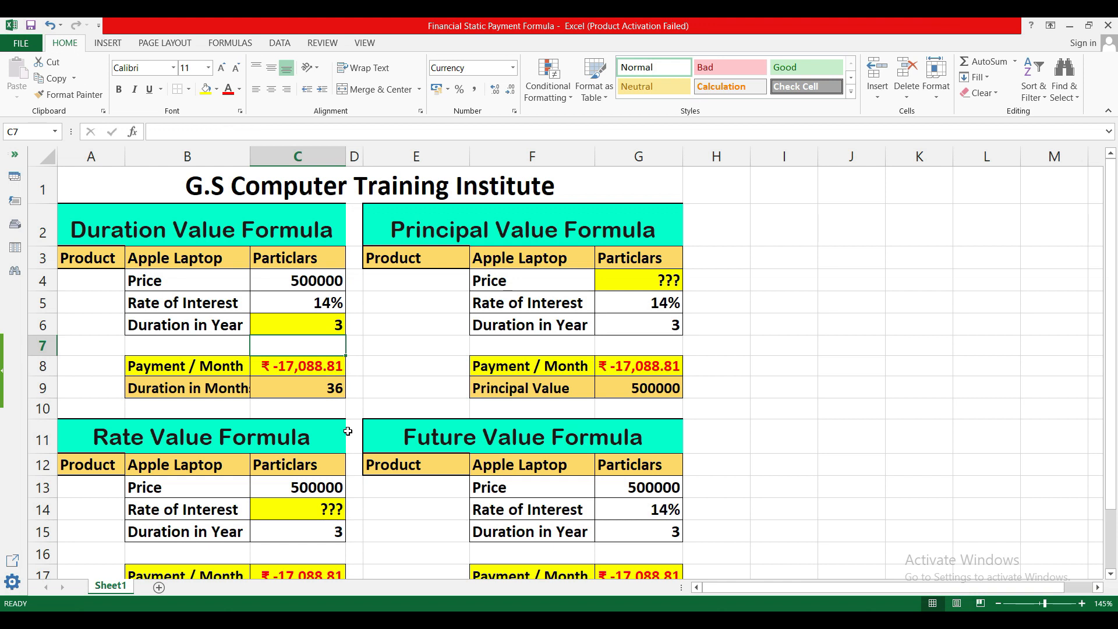
pyautogui.click(321, 329)
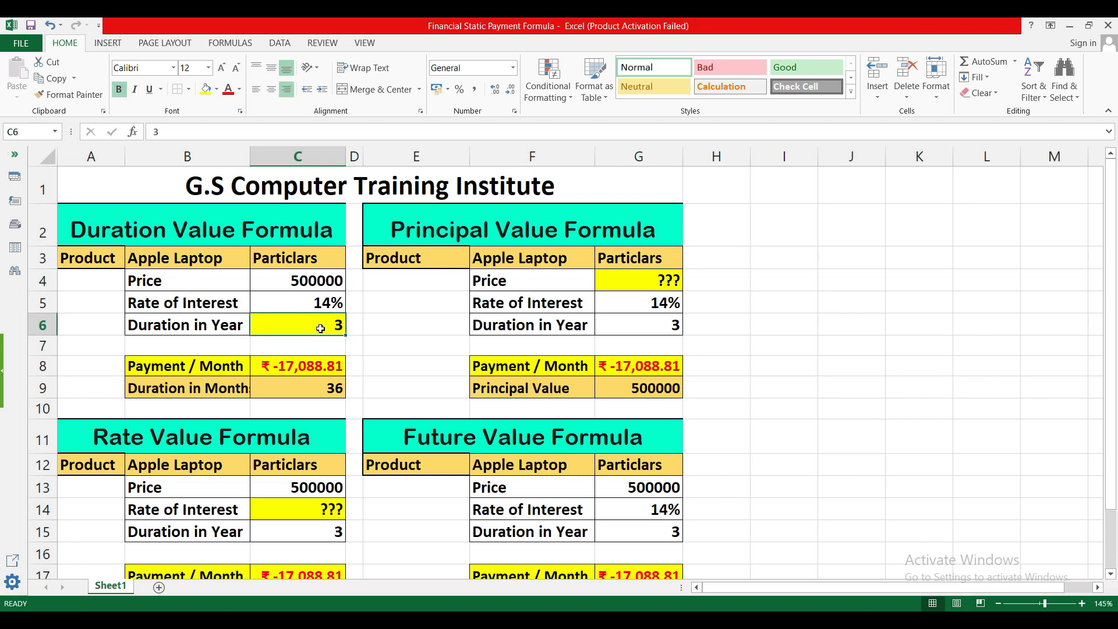
pyautogui.write('???')
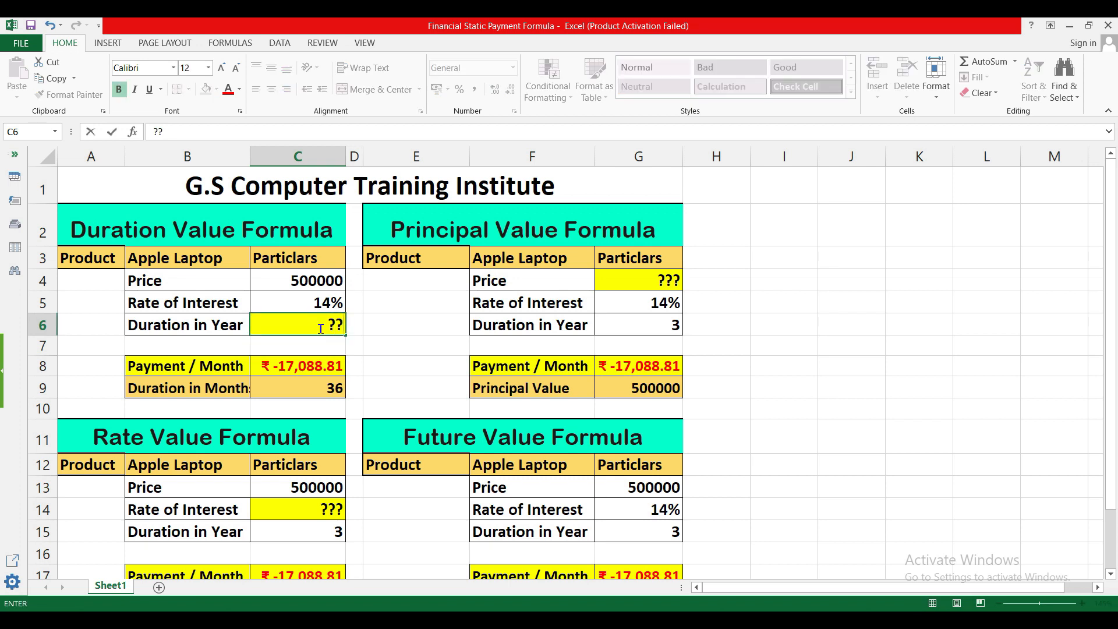
pyautogui.press('Return')
# Step: Clear the Duration in Months cell C9 and calculate it with the formula =NPER(C5/12,C8,C4,,)
pyautogui.click(331, 388)
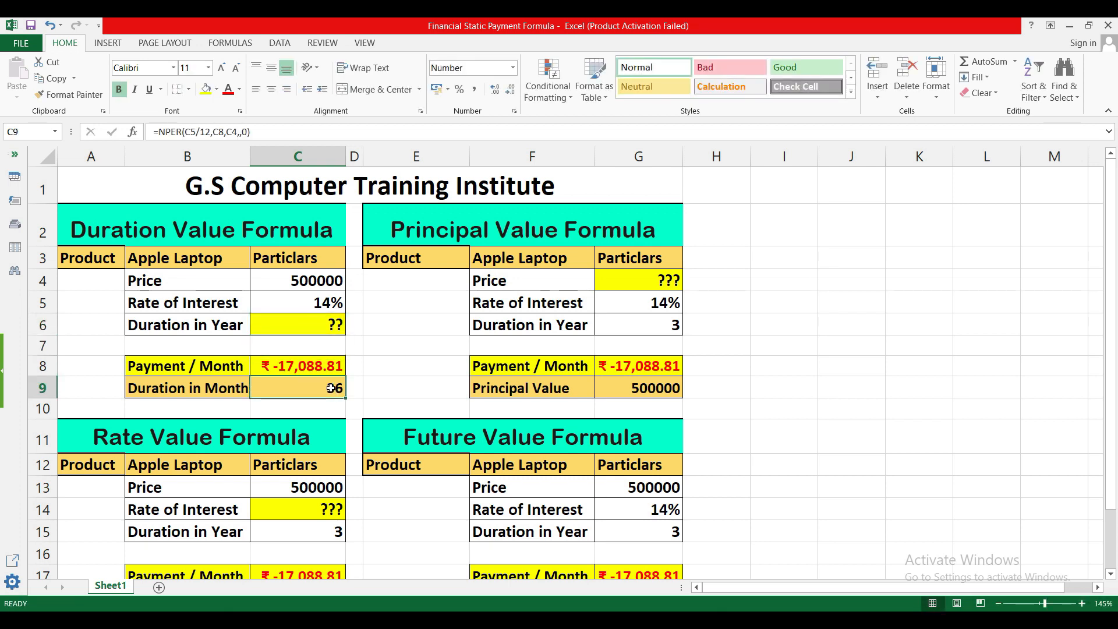
pyautogui.press('Delete')
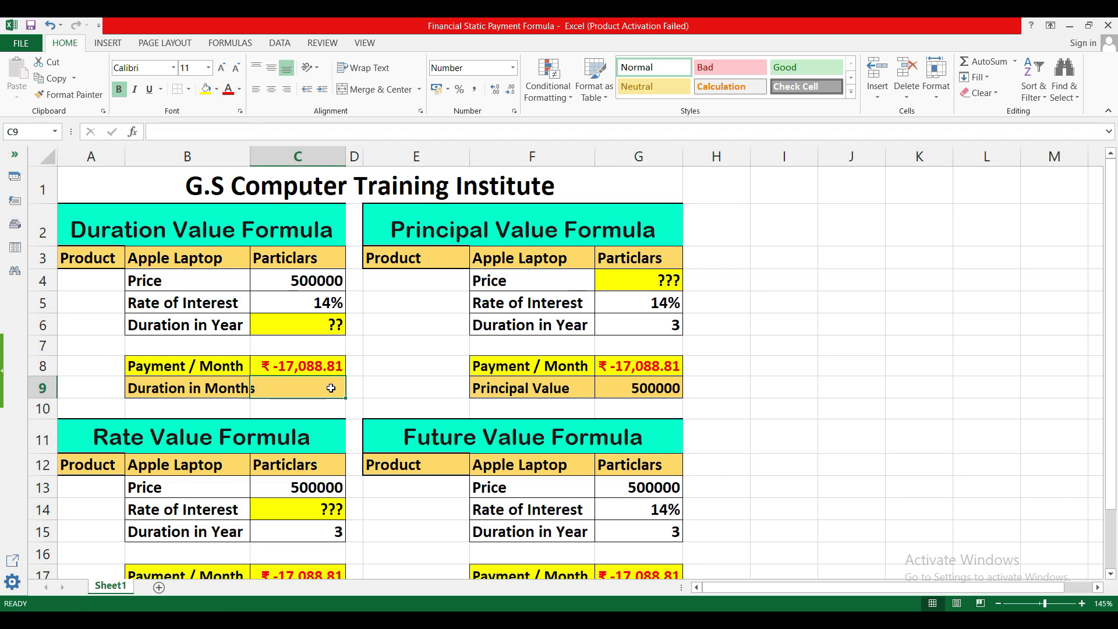
pyautogui.write('=n')
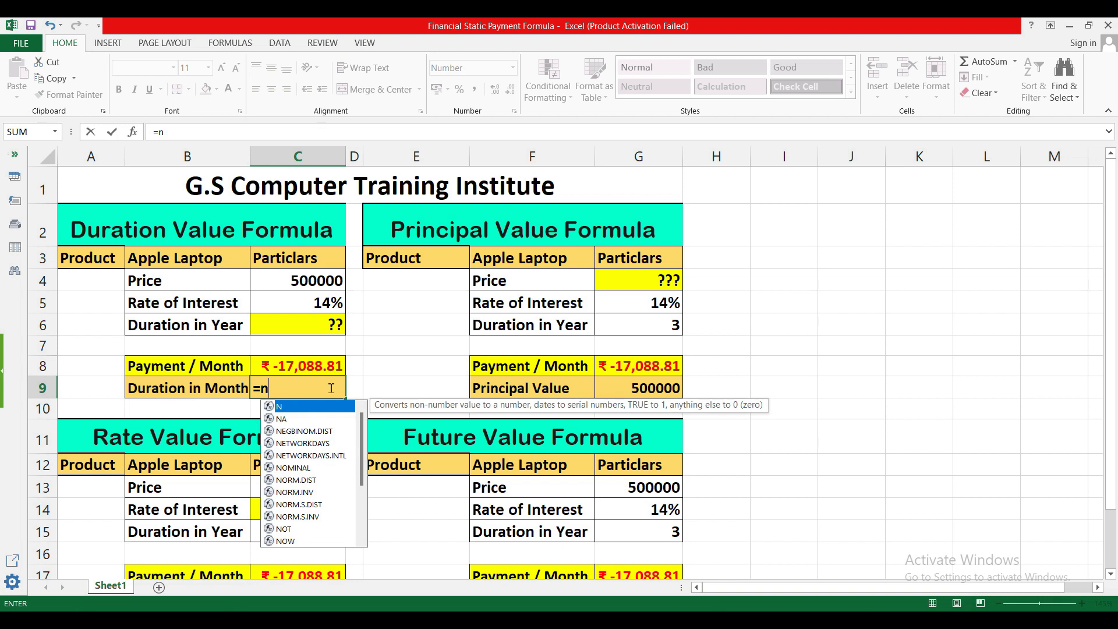
pyautogui.write('per')
pyautogui.press('Tab')
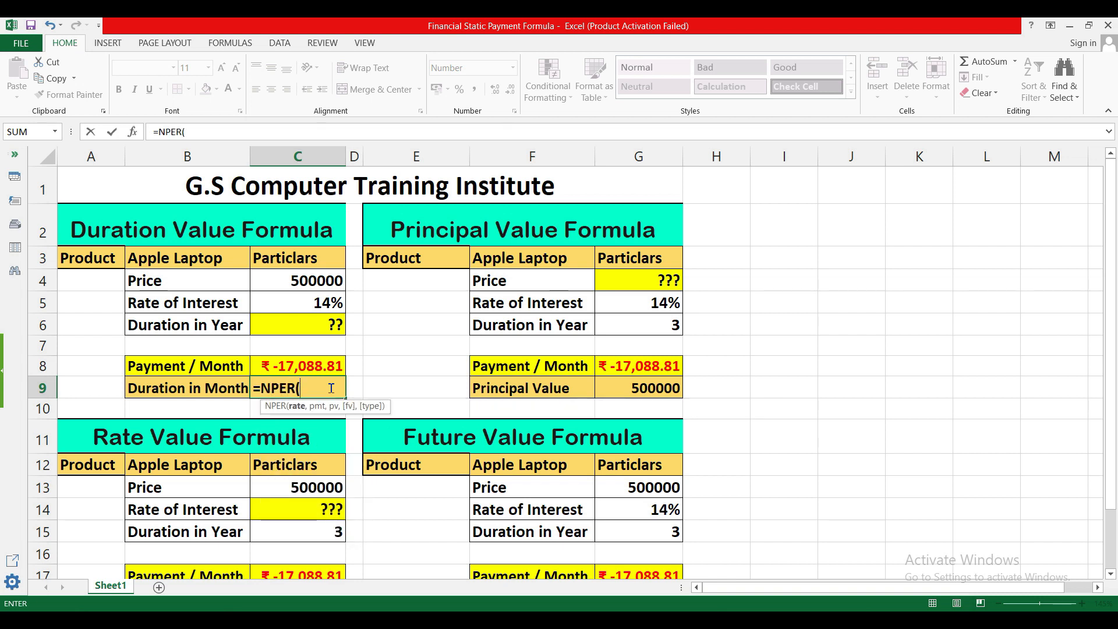
pyautogui.click(309, 303)
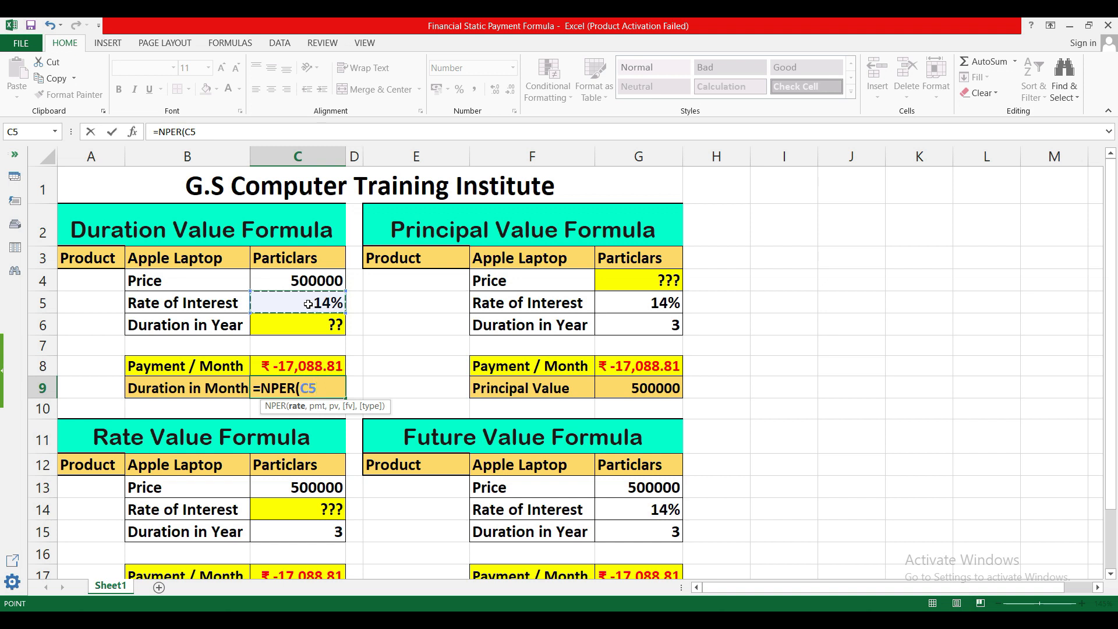
pyautogui.write('/12')
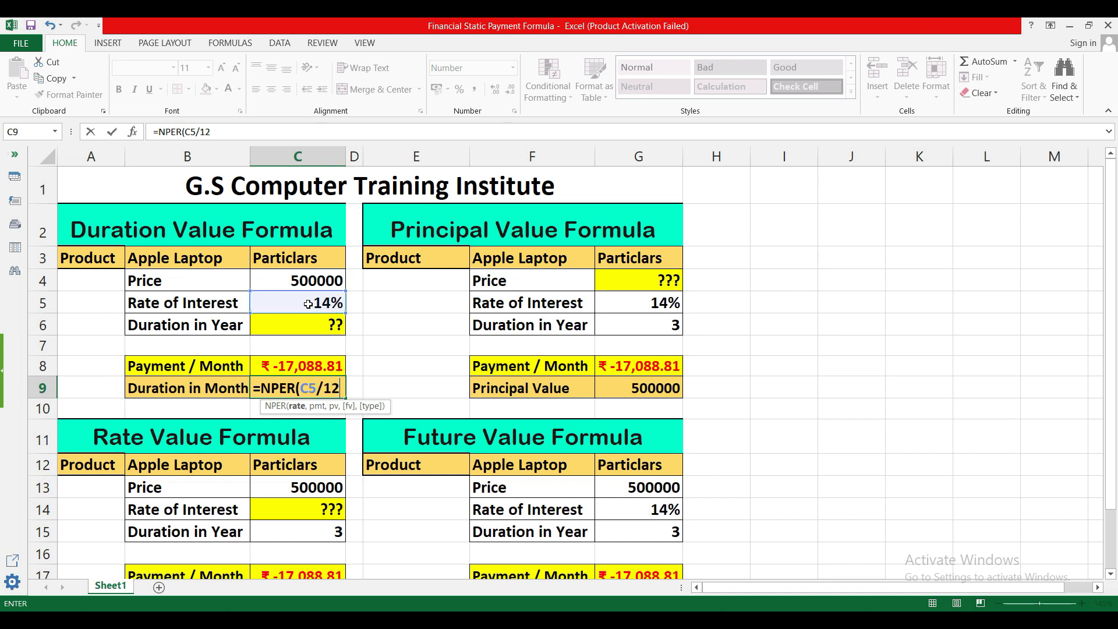
pyautogui.write(',')
pyautogui.click(320, 366)
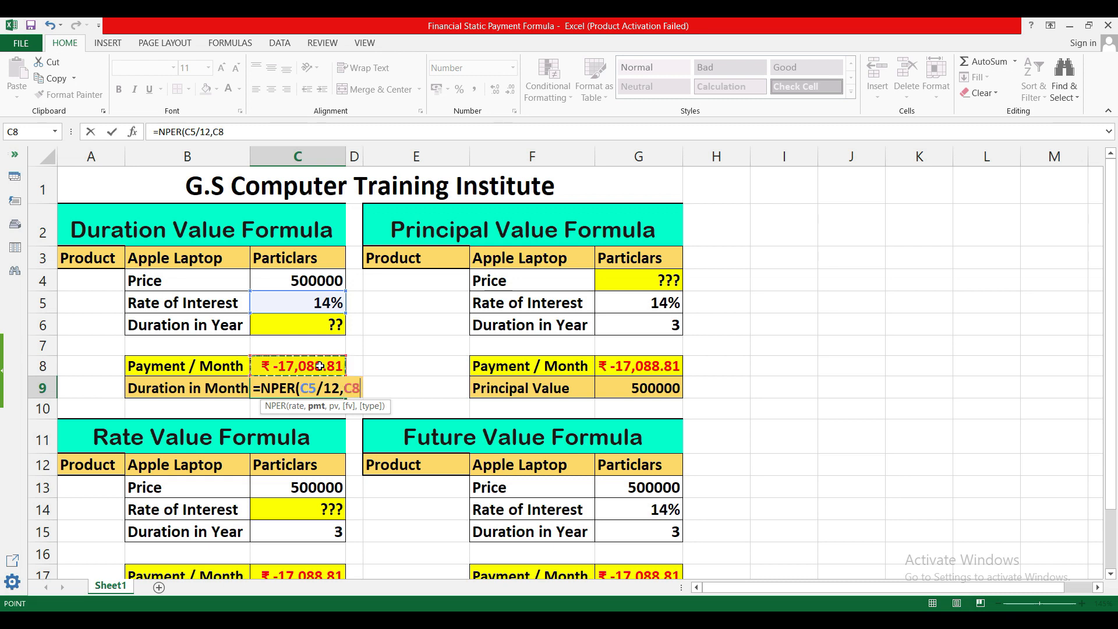
pyautogui.write(',')
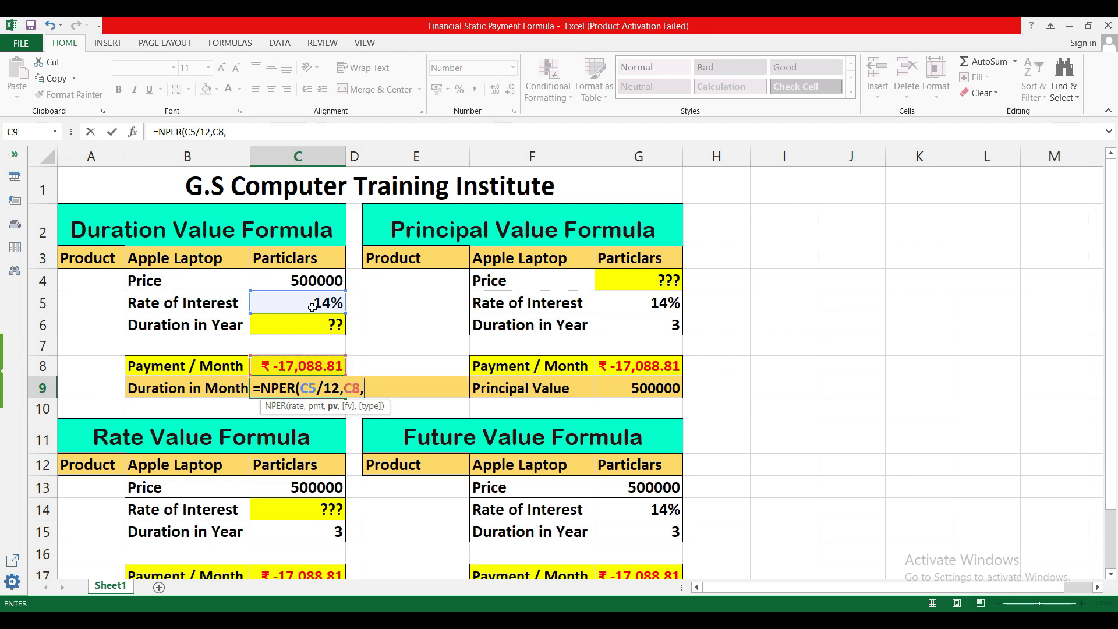
pyautogui.click(311, 280)
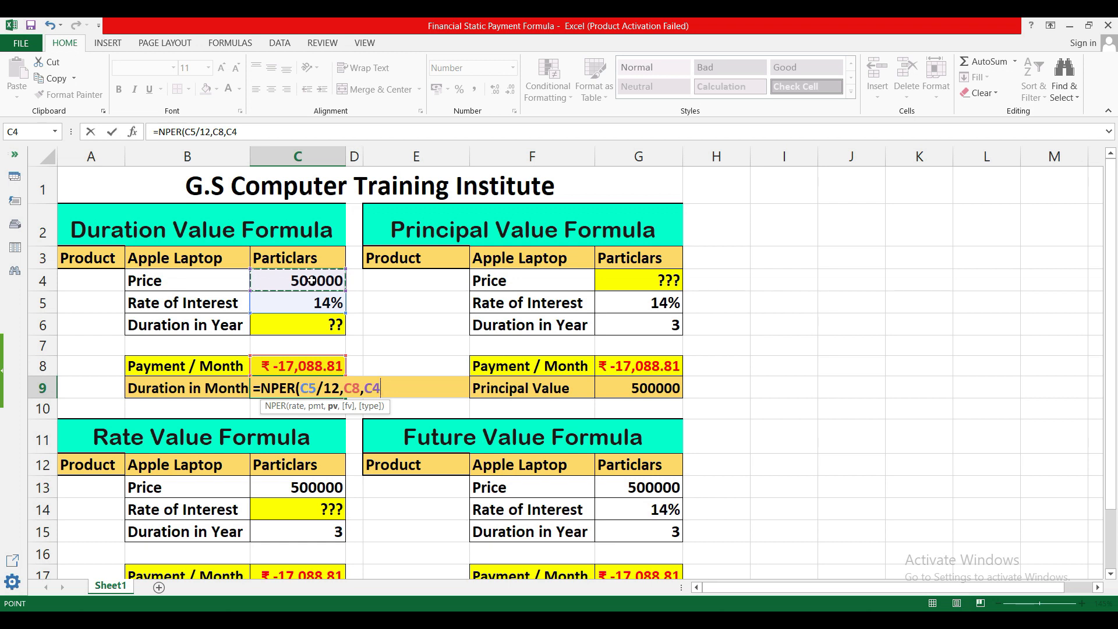
pyautogui.write(',,')
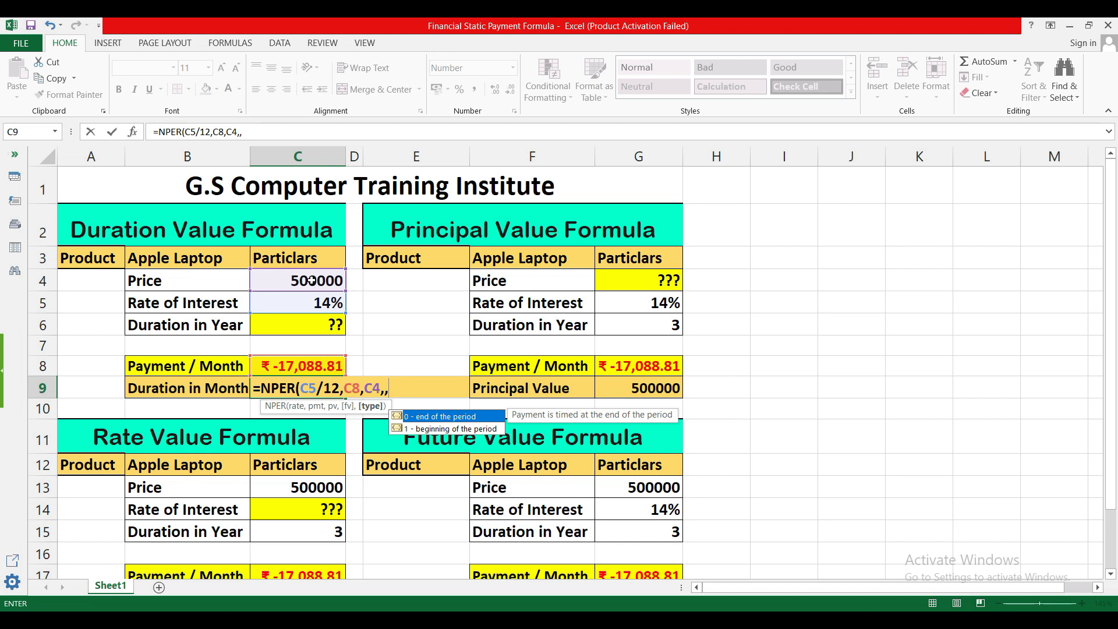
pyautogui.write(')')
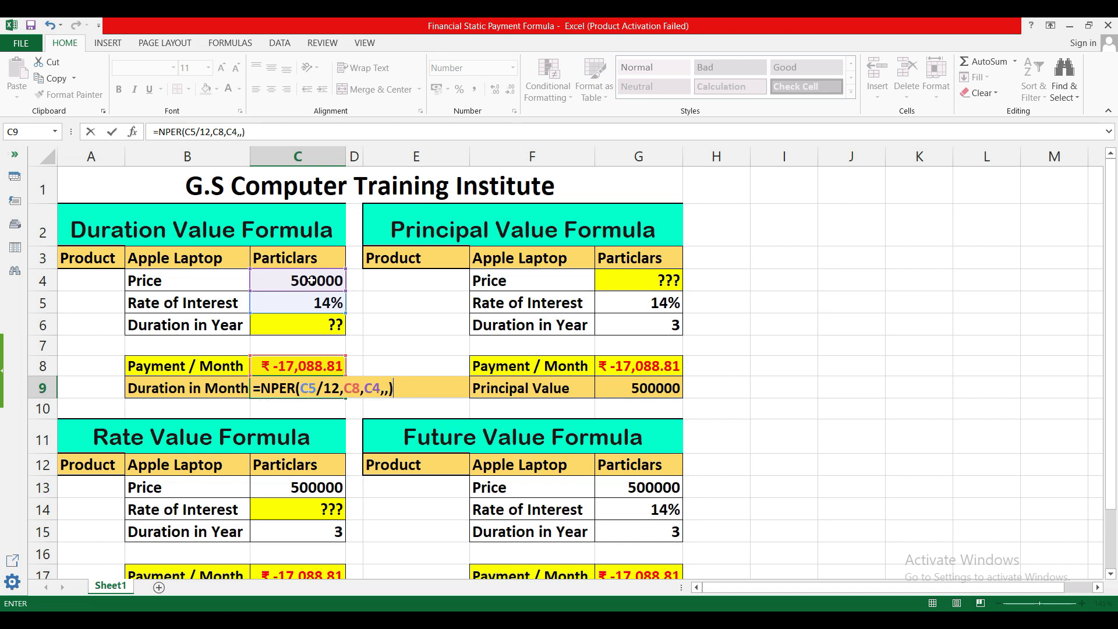
pyautogui.press('Return')
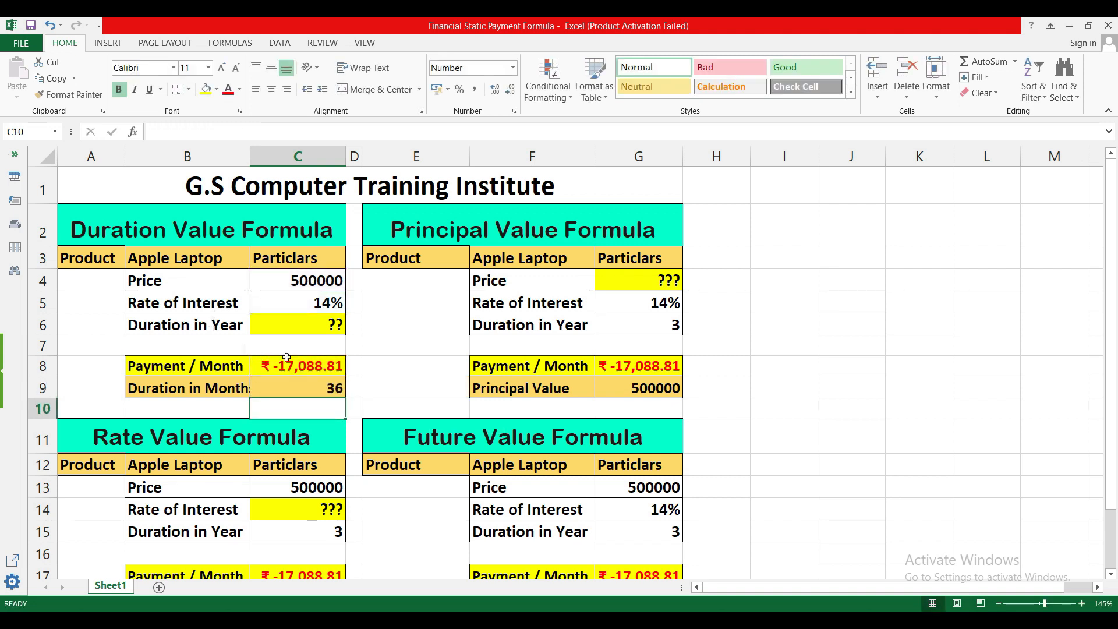
pyautogui.click(321, 390)
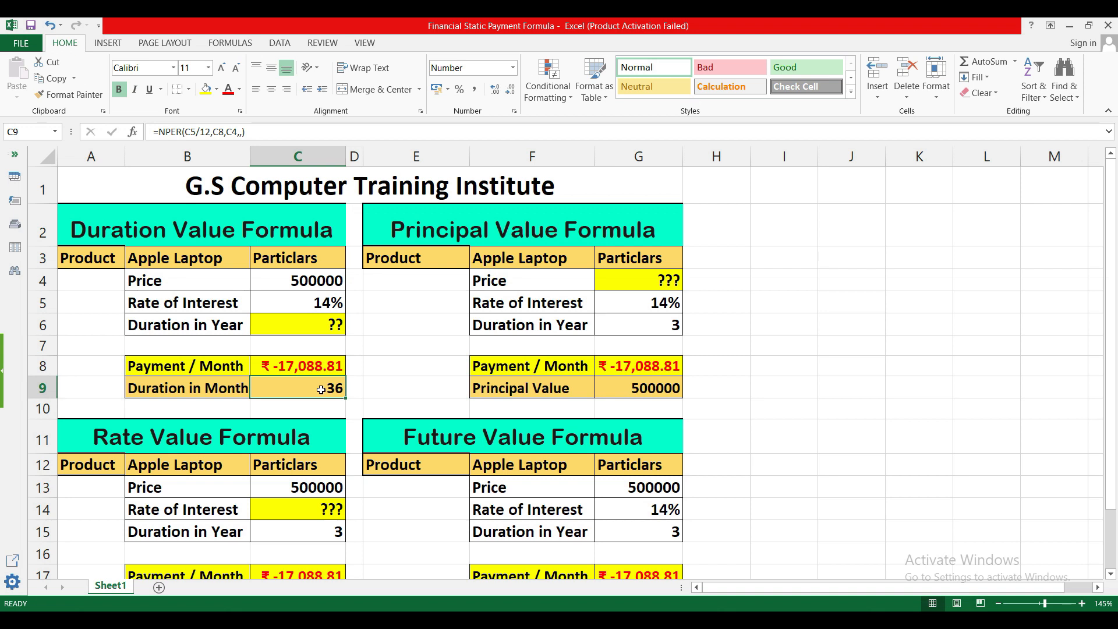
# Step: Clear the Principal Value cell G9 and calculate it with the formula =PV(G5/12,G6*12,G8,,0)
pyautogui.click(653, 389)
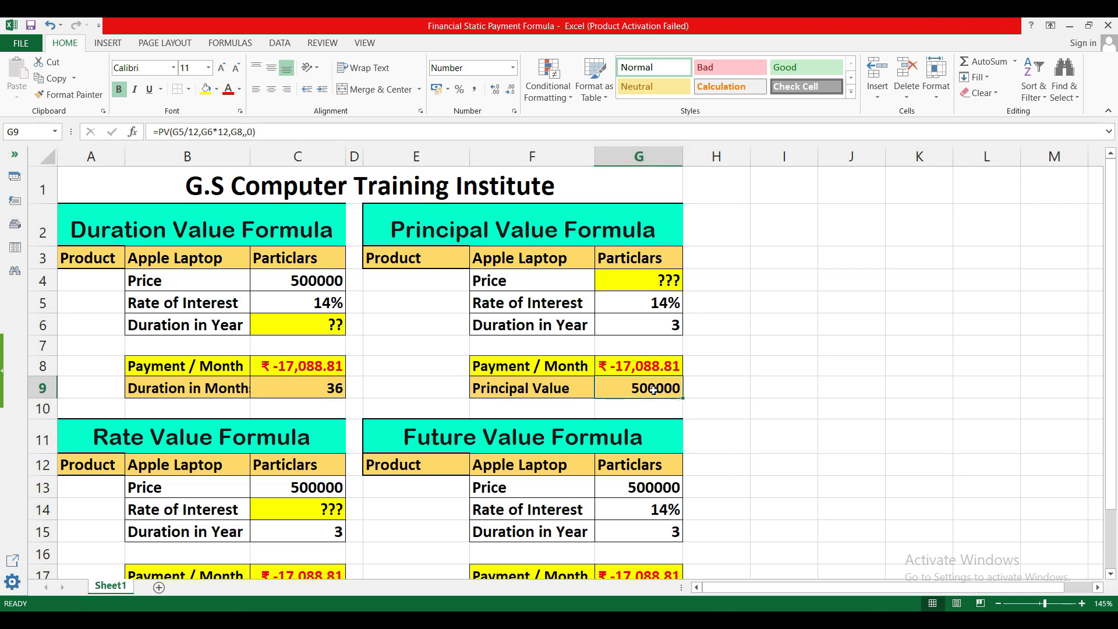
pyautogui.press('Delete')
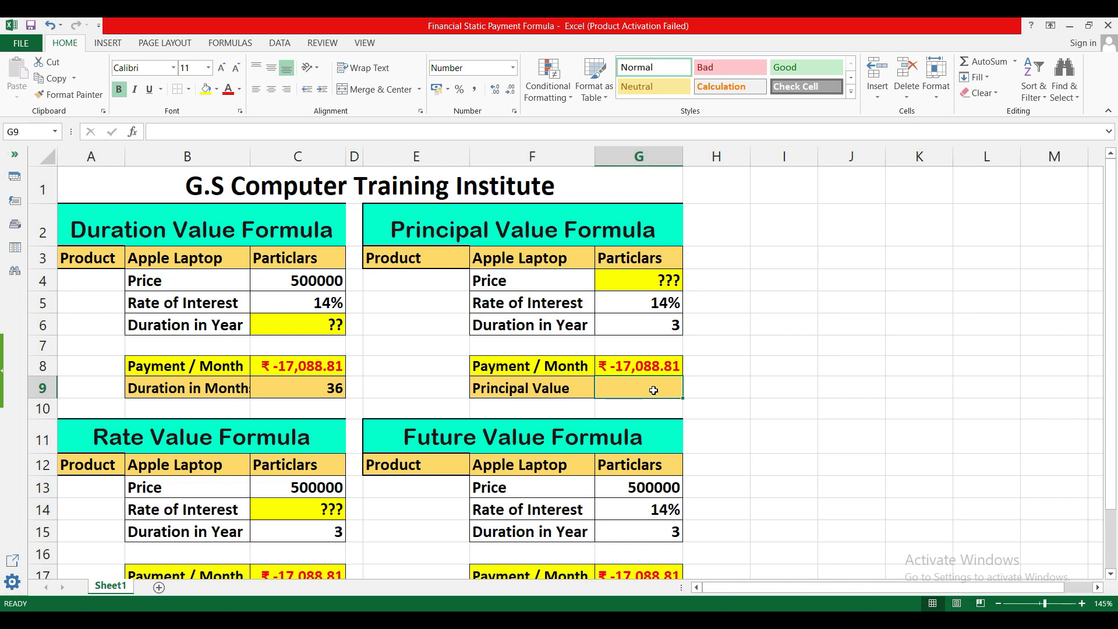
pyautogui.write('=p')
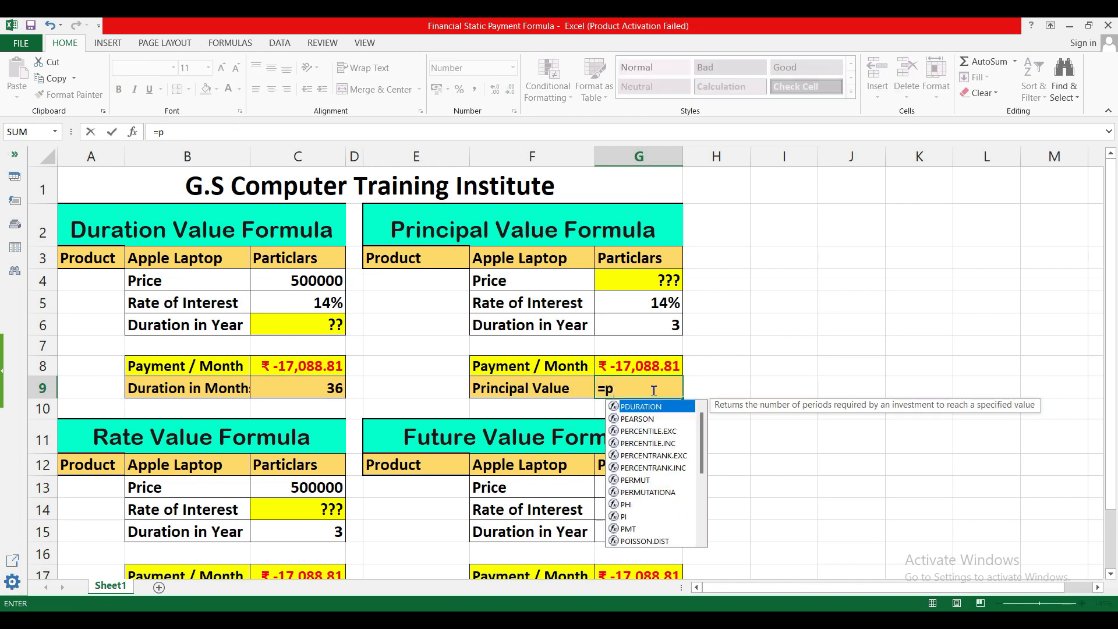
pyautogui.write('v')
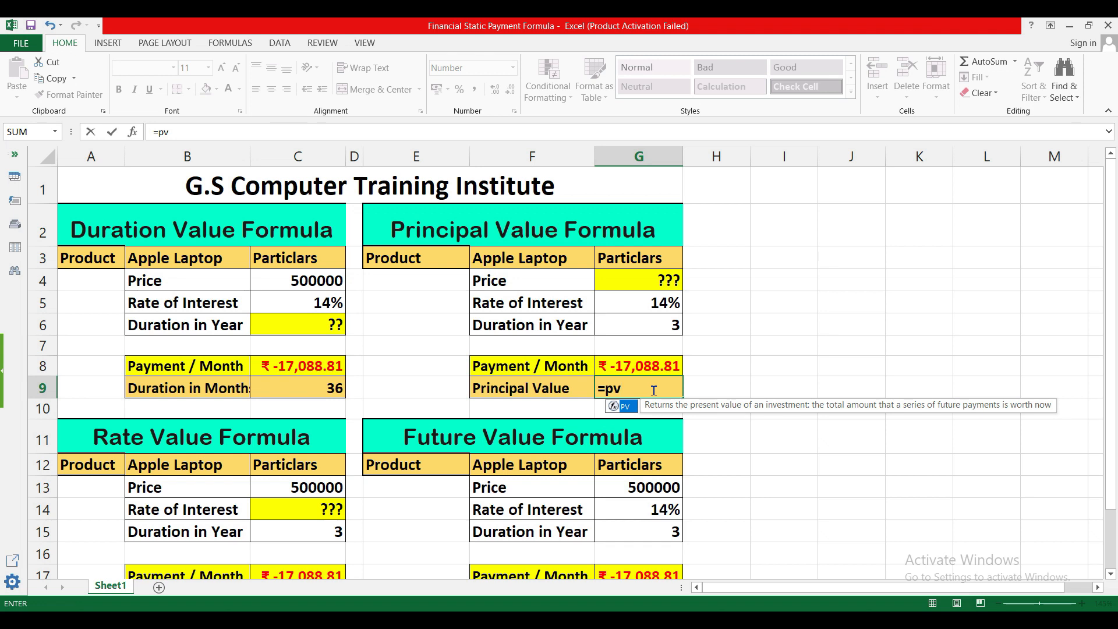
pyautogui.press('Tab')
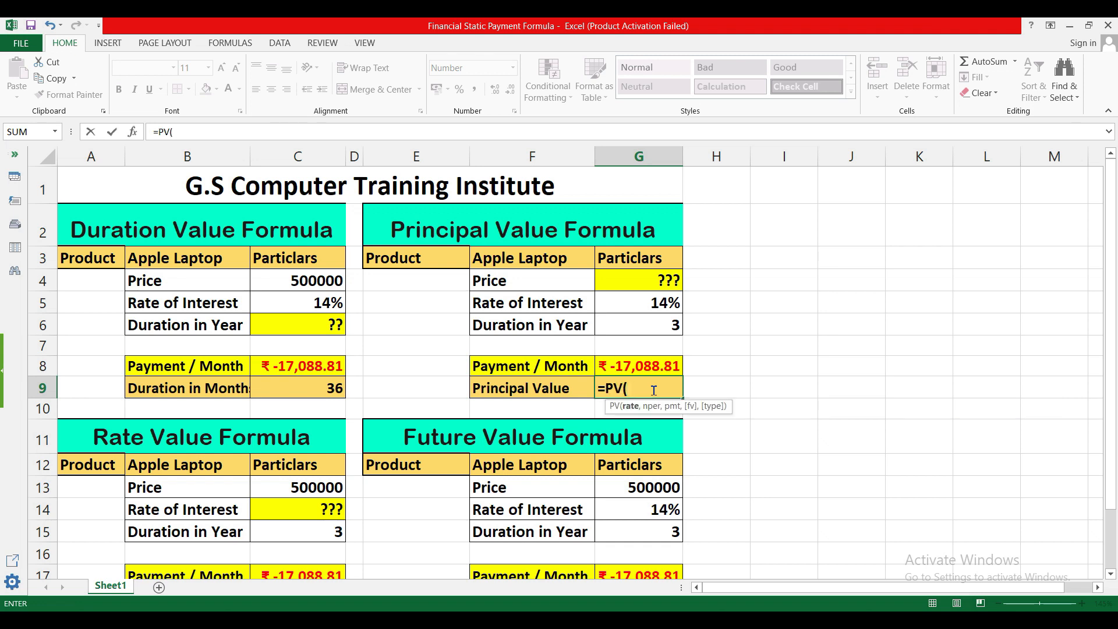
pyautogui.click(646, 304)
pyautogui.write('/')
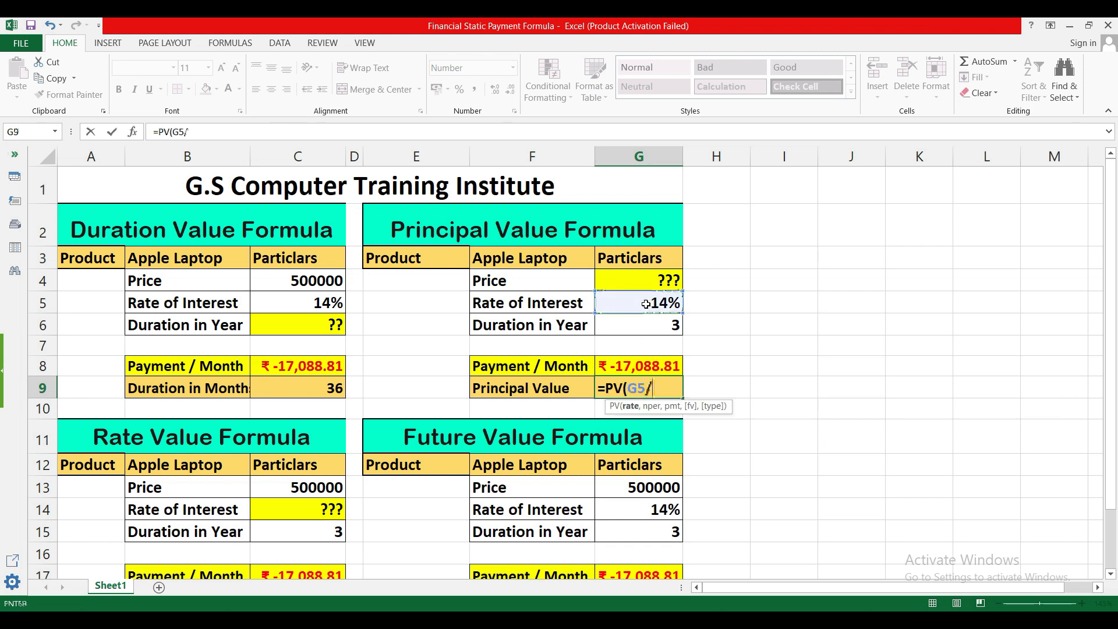
pyautogui.write('12,')
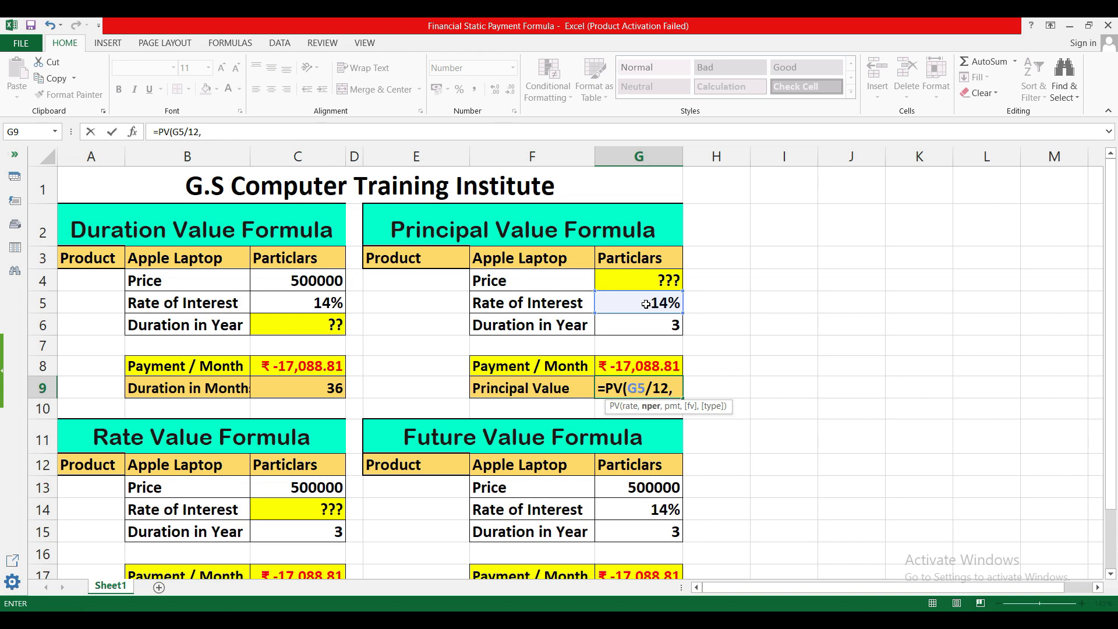
pyautogui.click(652, 324)
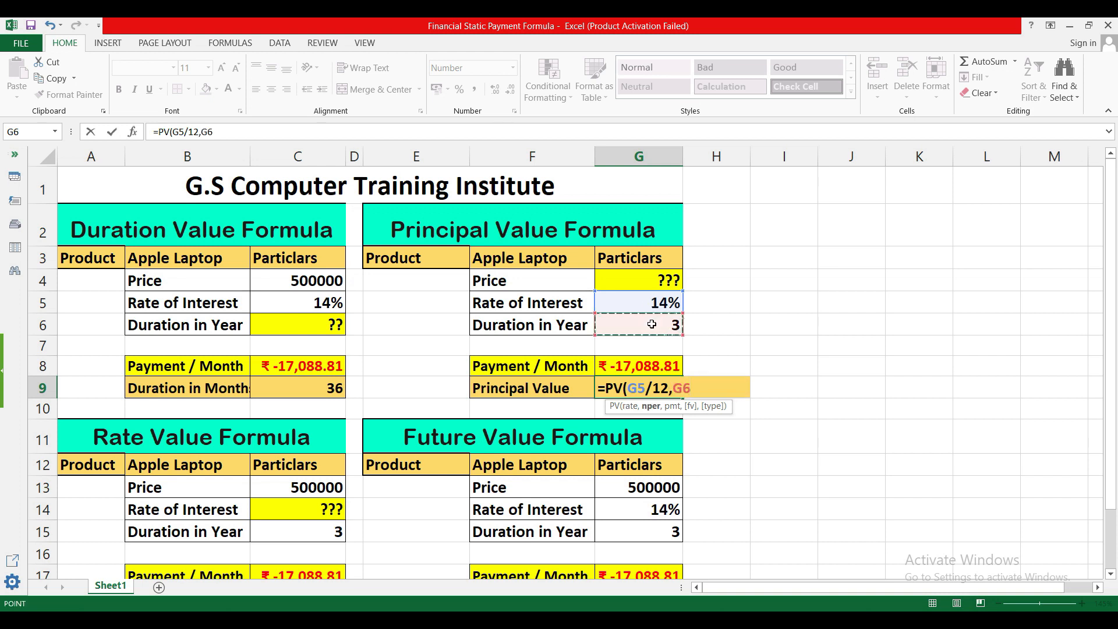
pyautogui.write('*12,')
pyautogui.click(613, 361)
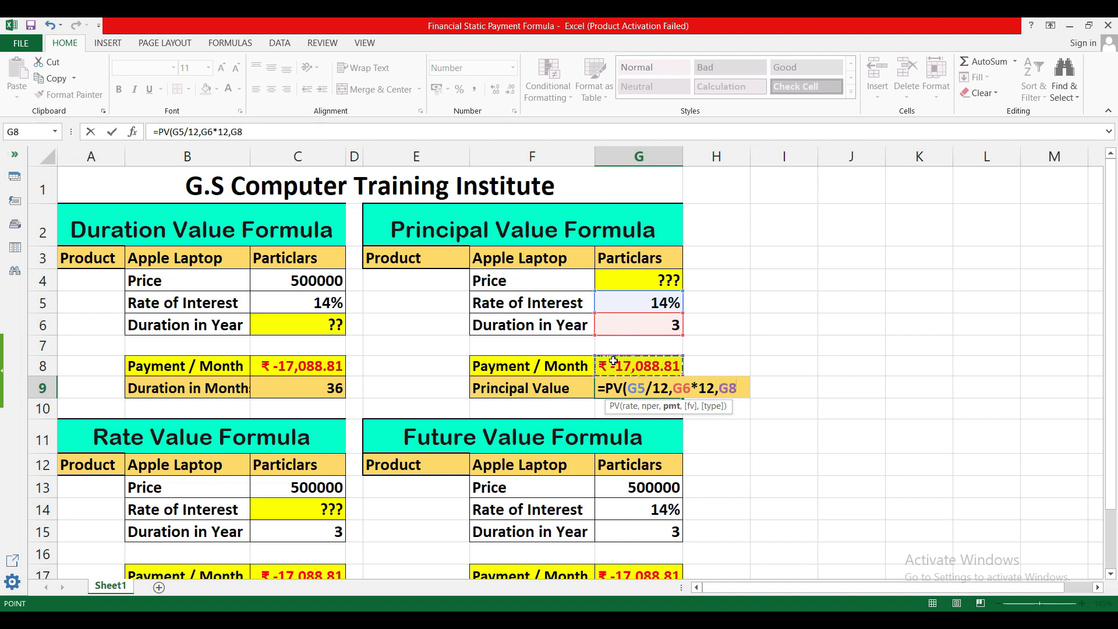
pyautogui.write(',,')
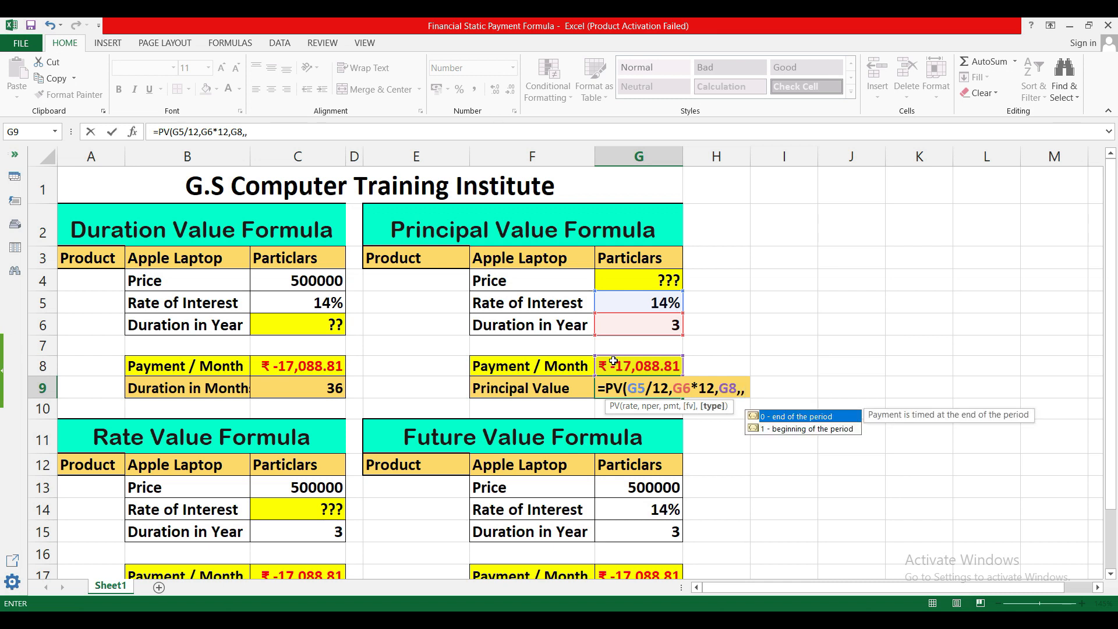
pyautogui.write('0)')
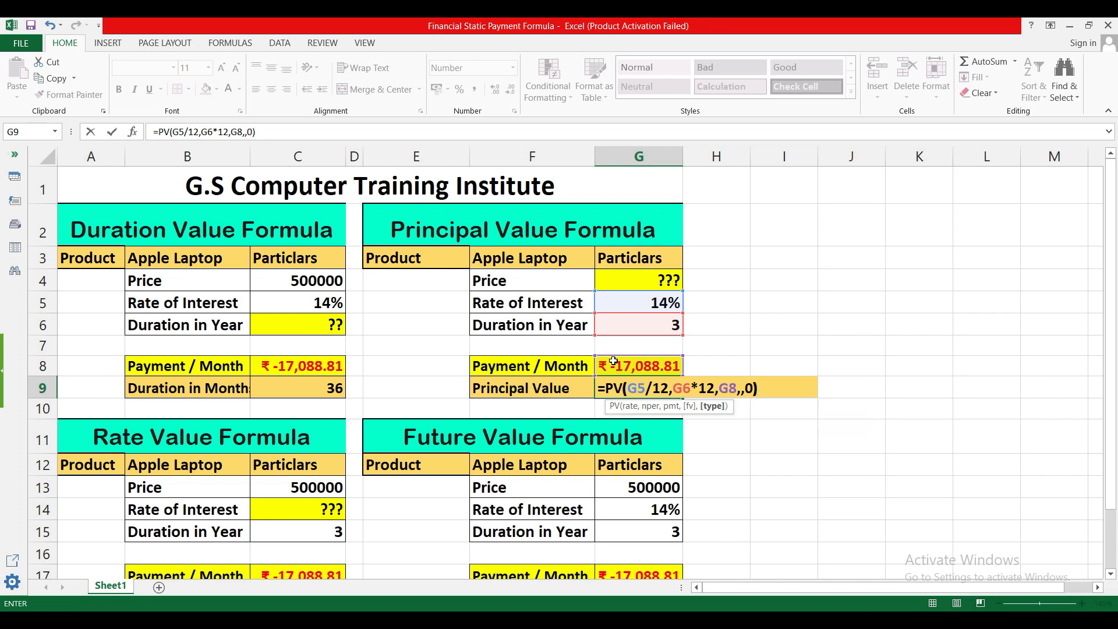
pyautogui.press('Return')
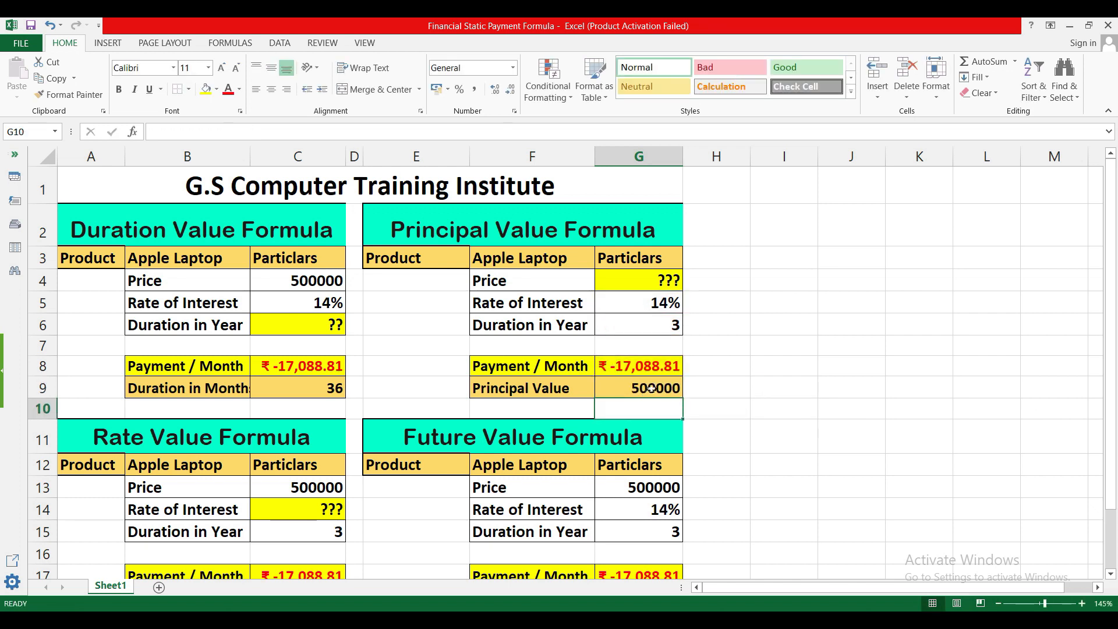
pyautogui.click(651, 388)
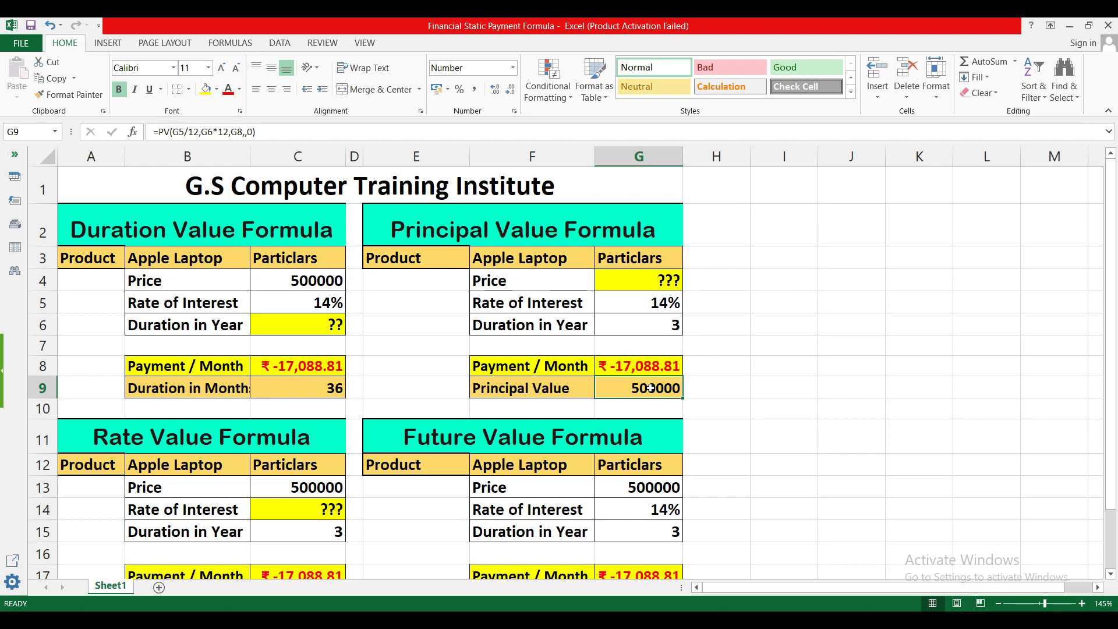
# Step: Clear the Rate Value cell C18 and calculate it with the formula =RATE(C15*12,C17,C13,,0)
pyautogui.press('Down')
pyautogui.press('Down')
pyautogui.press('Down')
pyautogui.press('Down')
pyautogui.press('Down')
pyautogui.press('Down')
pyautogui.press('Down')
pyautogui.press('Down')
pyautogui.press('Down')
pyautogui.press('Down')
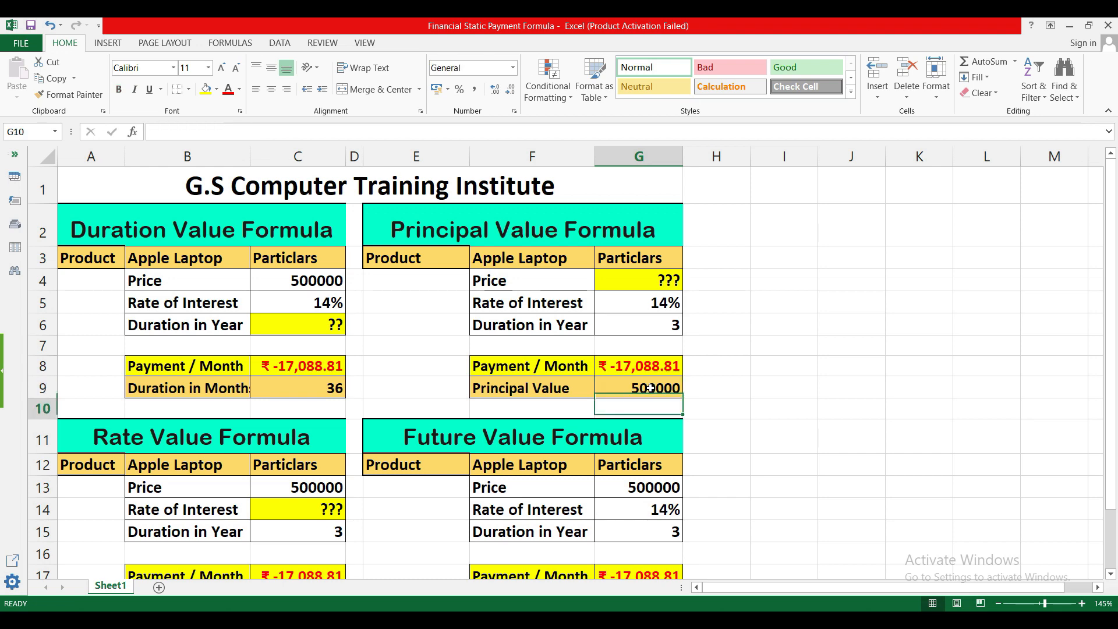
pyautogui.scroll(-1, 650, 387)
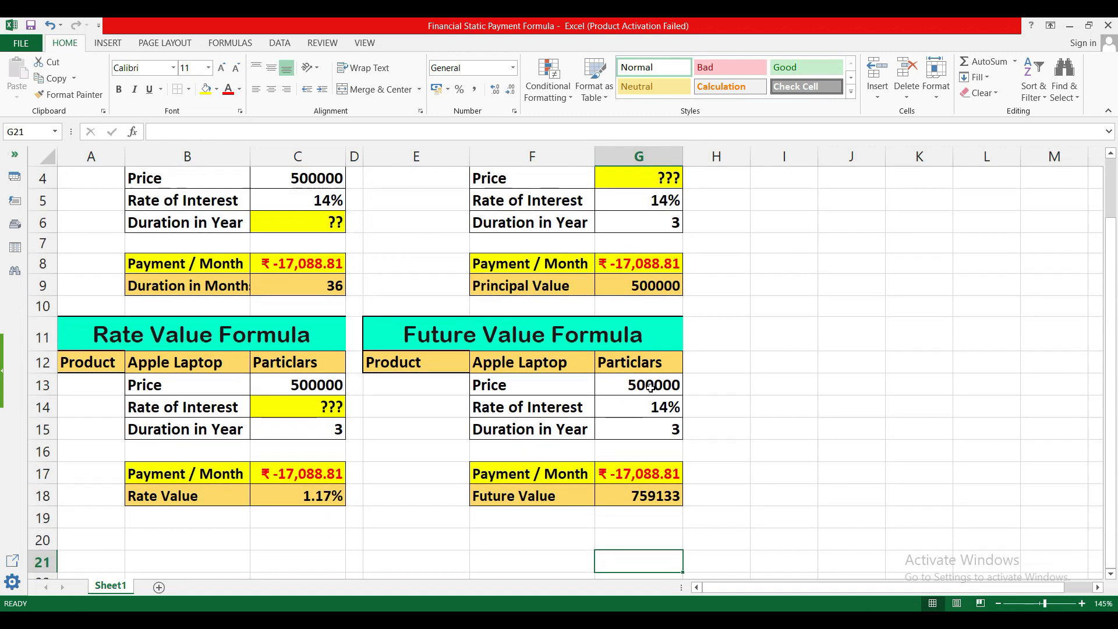
pyautogui.click(302, 498)
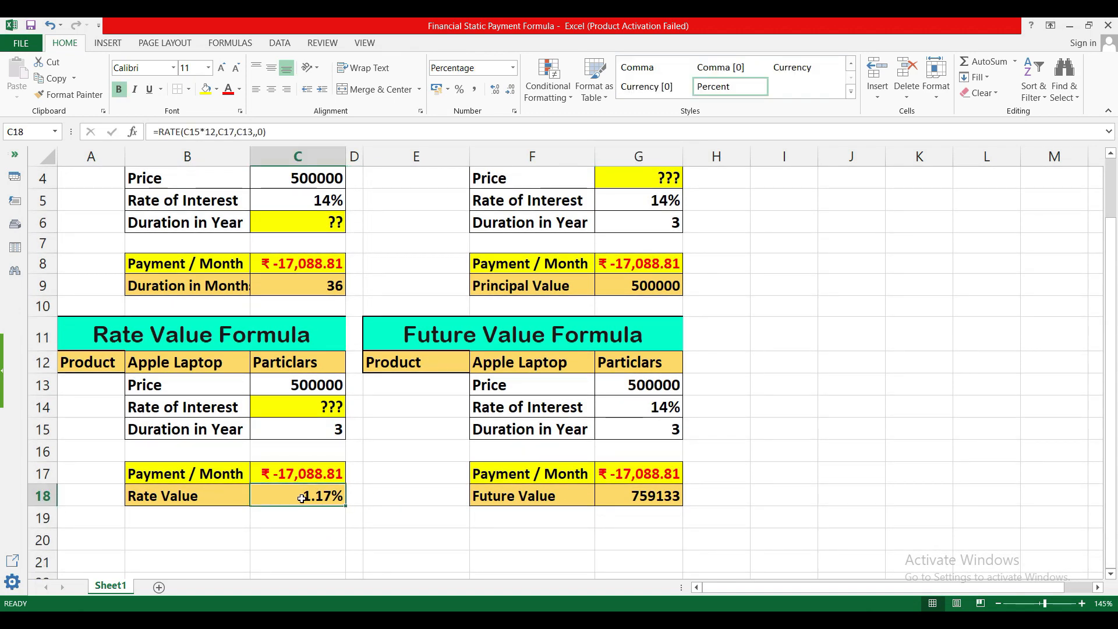
pyautogui.press('Delete')
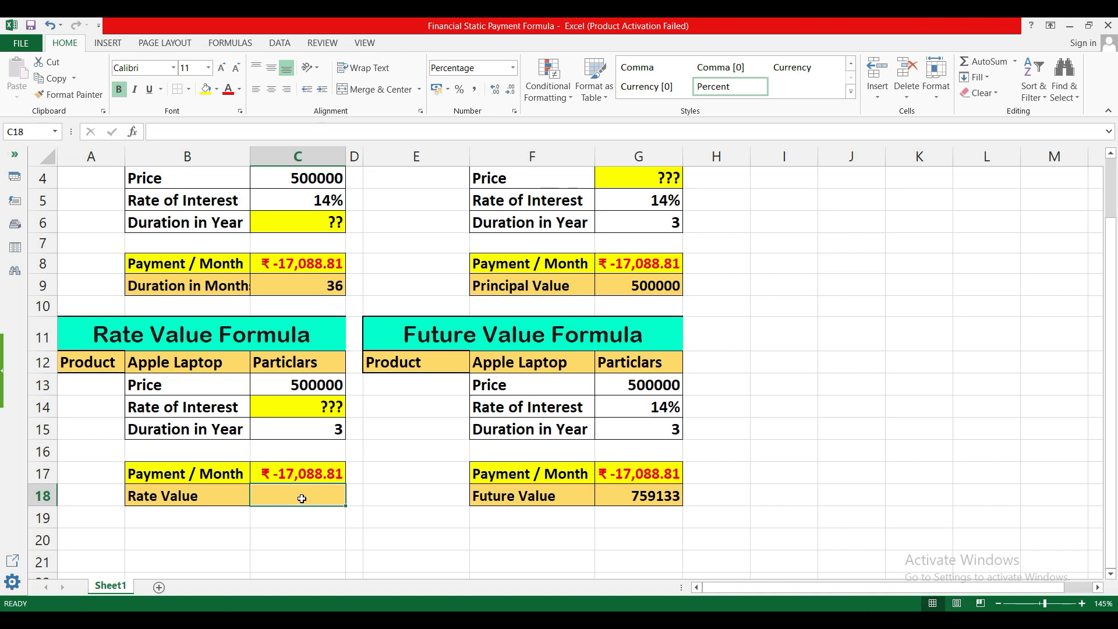
pyautogui.write('=rate')
pyautogui.press('Tab')
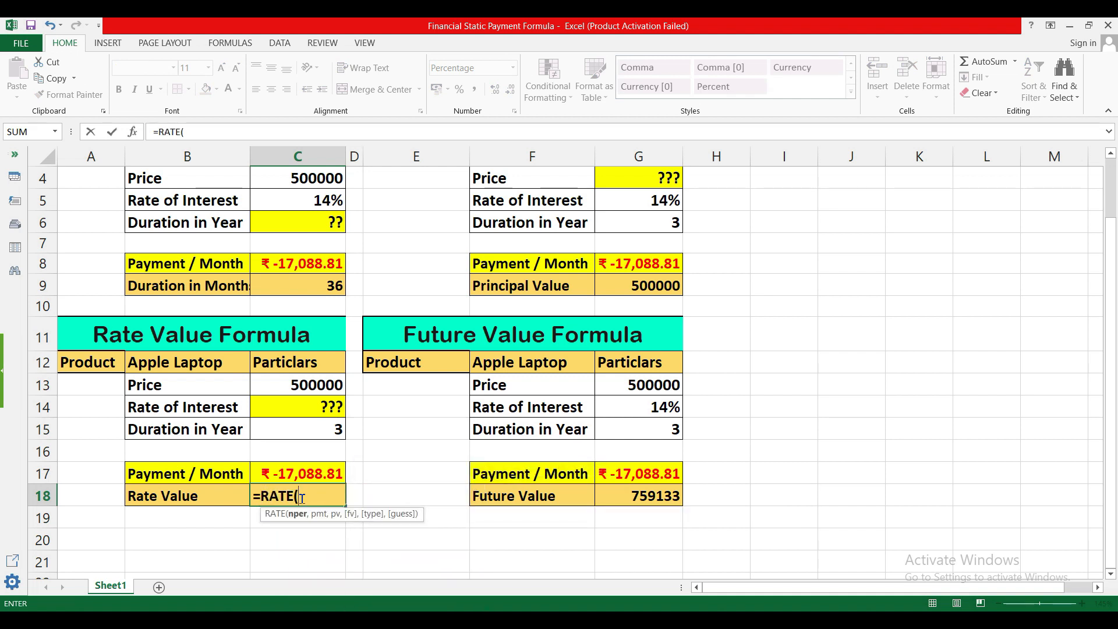
pyautogui.click(313, 428)
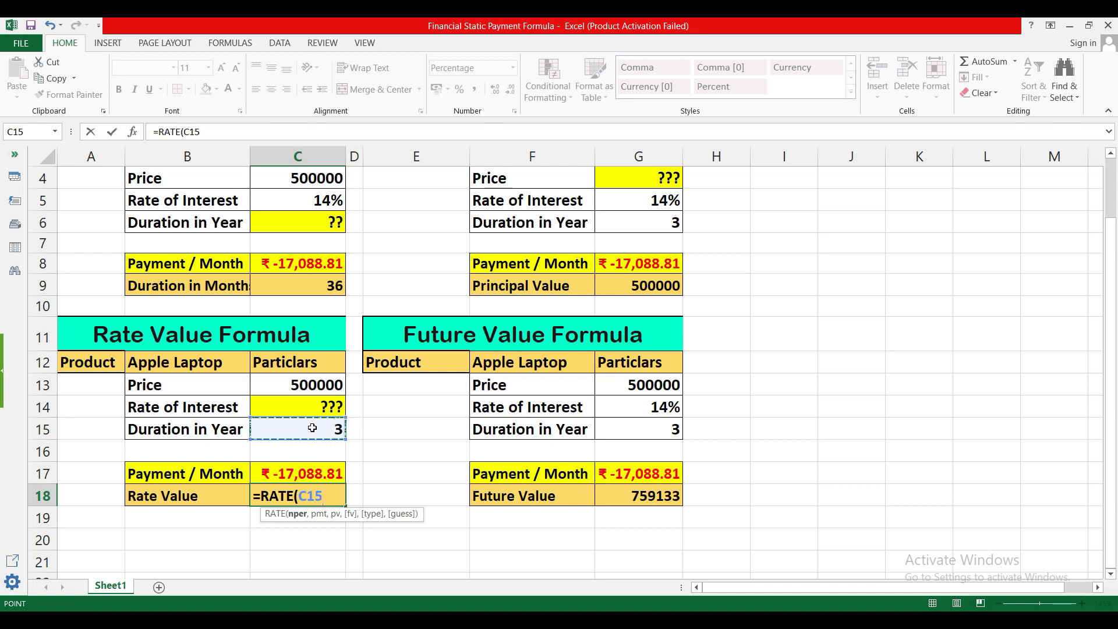
pyautogui.write('*111113')
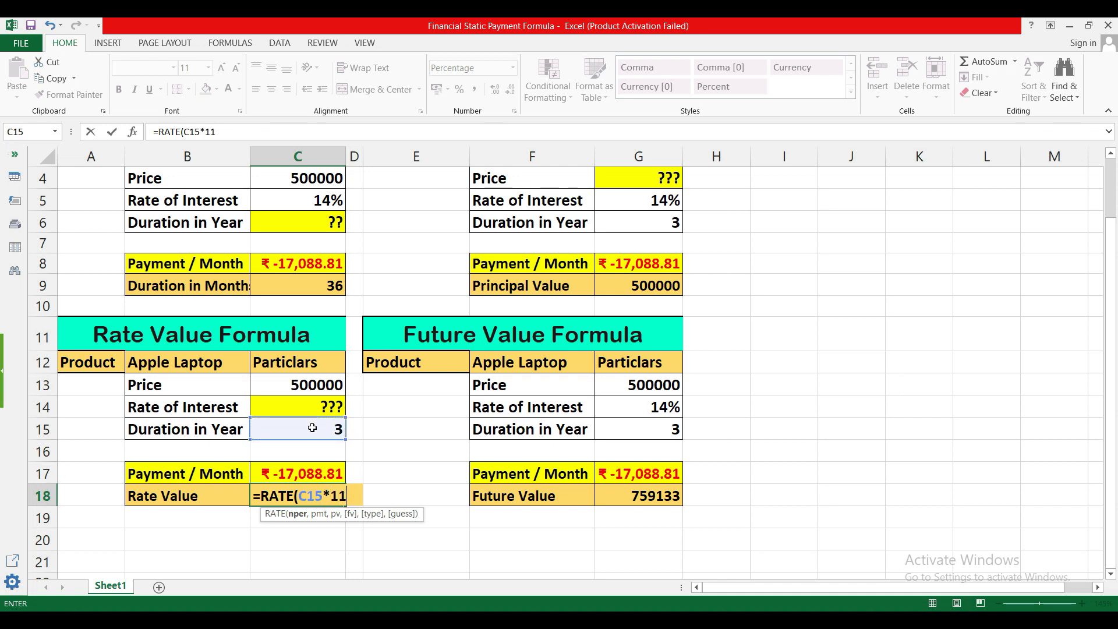
pyautogui.press('BackSpace')
pyautogui.press('BackSpace')
pyautogui.press('BackSpace')
pyautogui.press('BackSpace')
pyautogui.press('BackSpace')
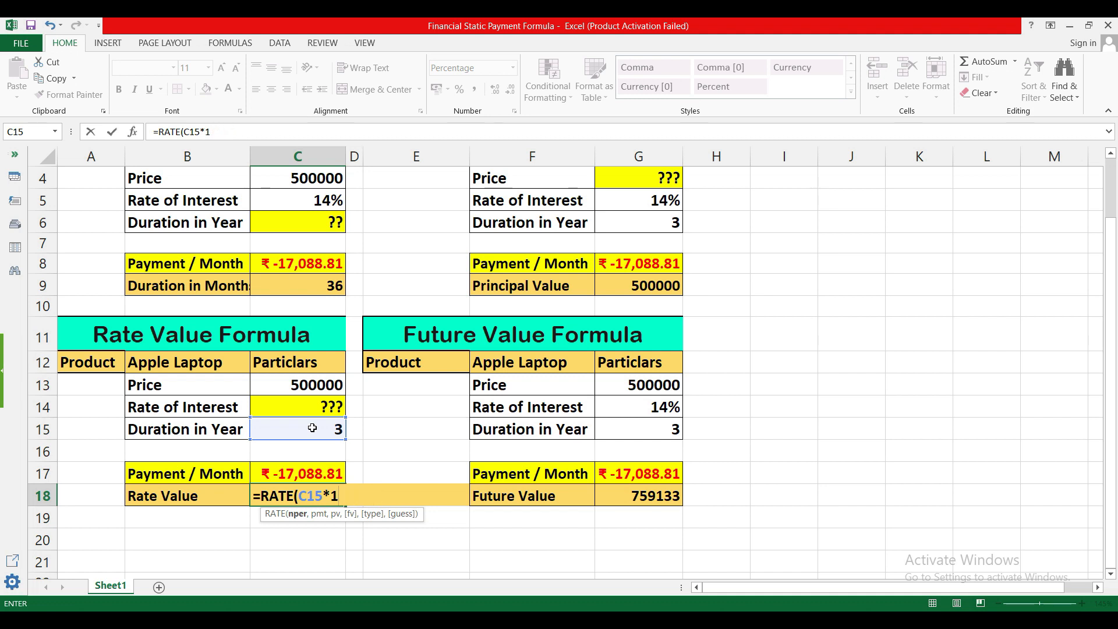
pyautogui.write('2,')
pyautogui.click(303, 473)
pyautogui.write(',')
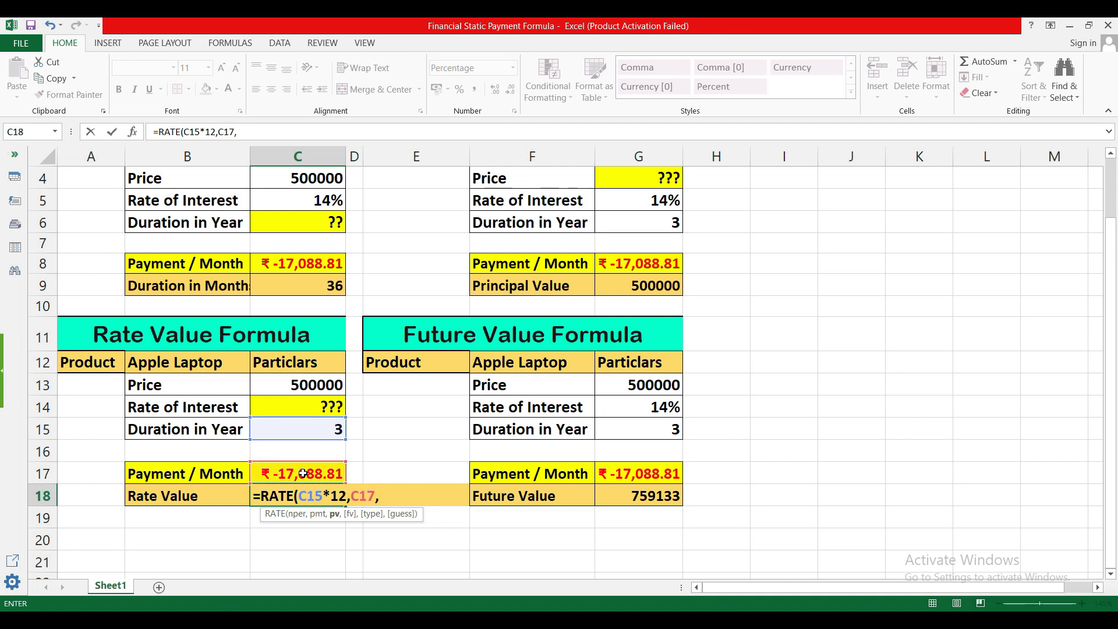
pyautogui.click(318, 382)
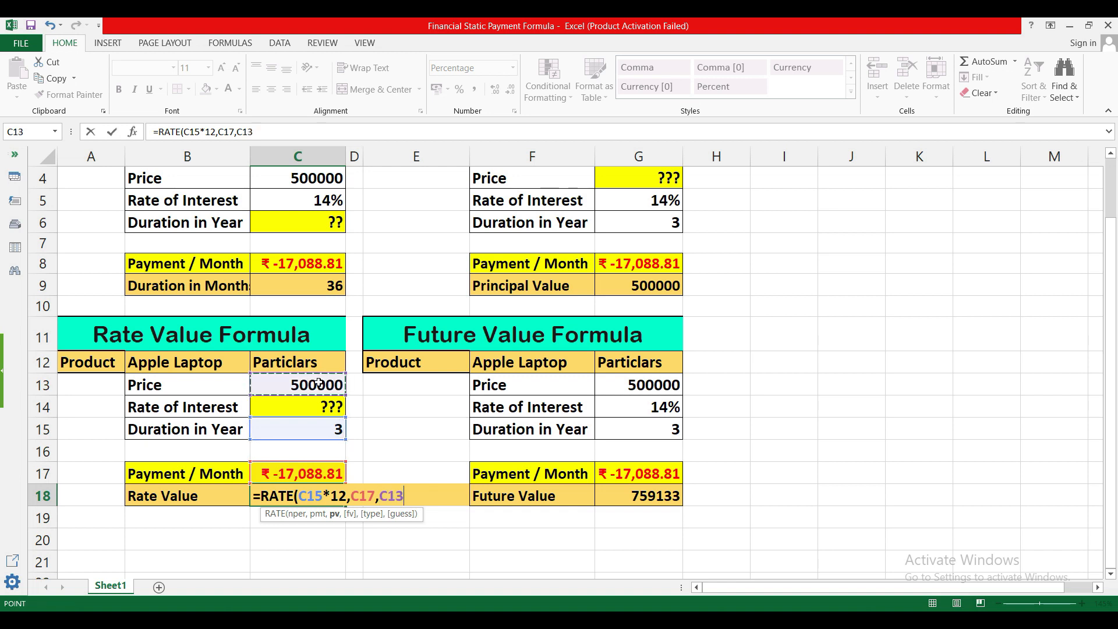
pyautogui.write(',')
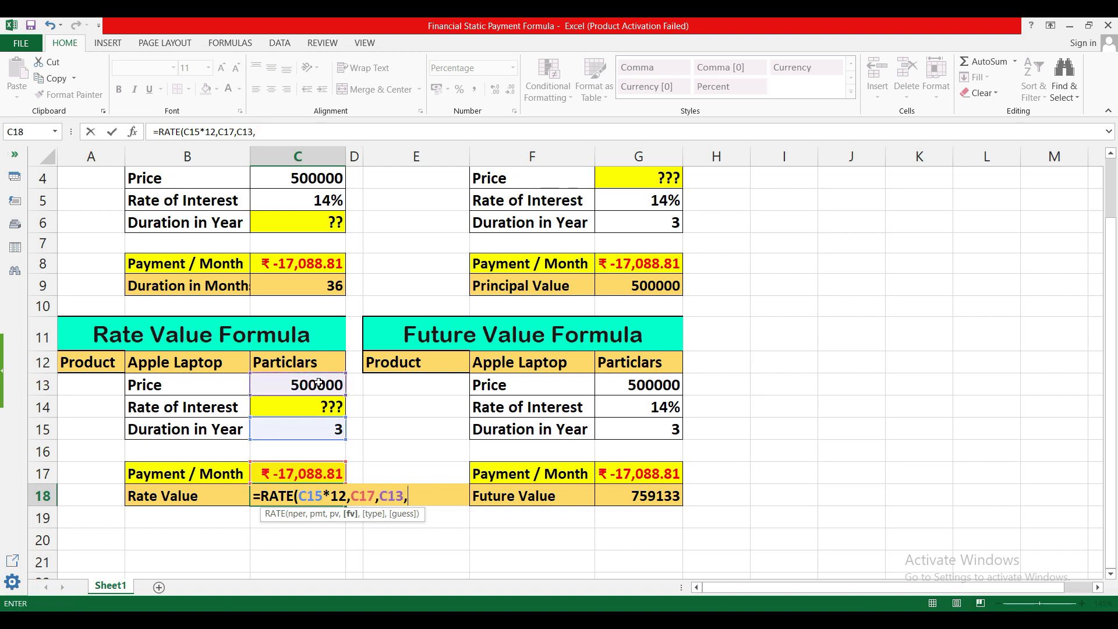
pyautogui.write(',0')
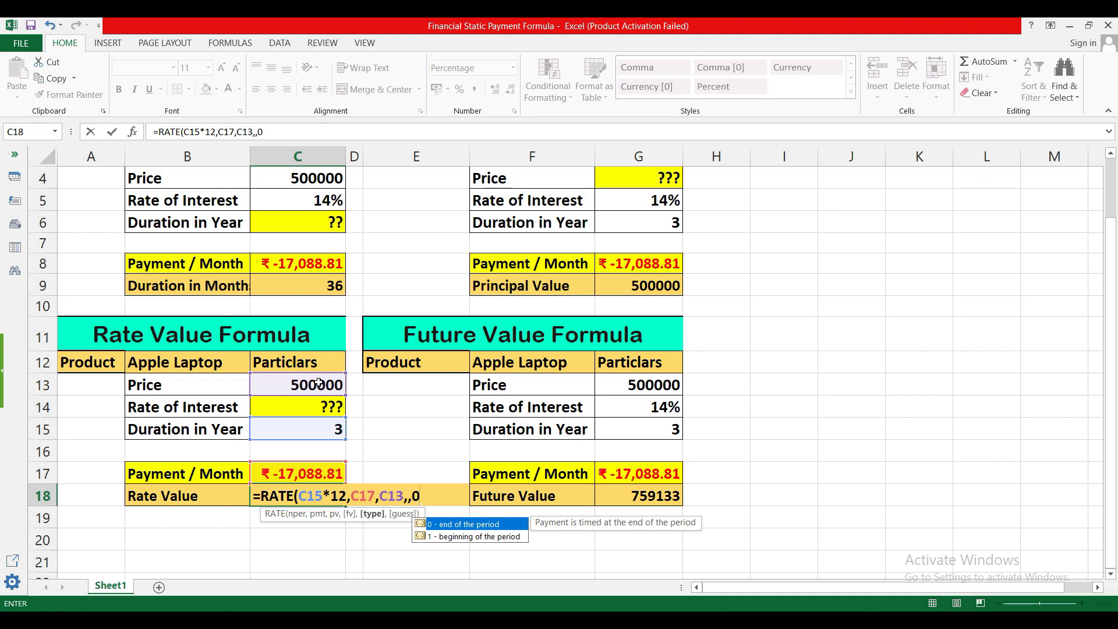
pyautogui.write(')')
pyautogui.press('Return')
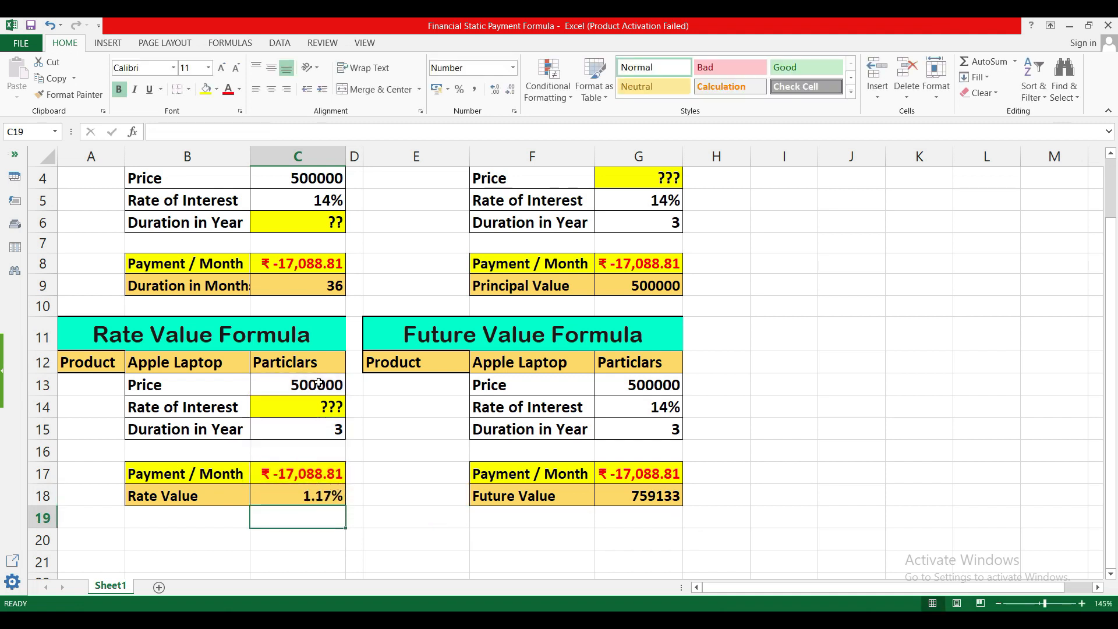
pyautogui.click(303, 497)
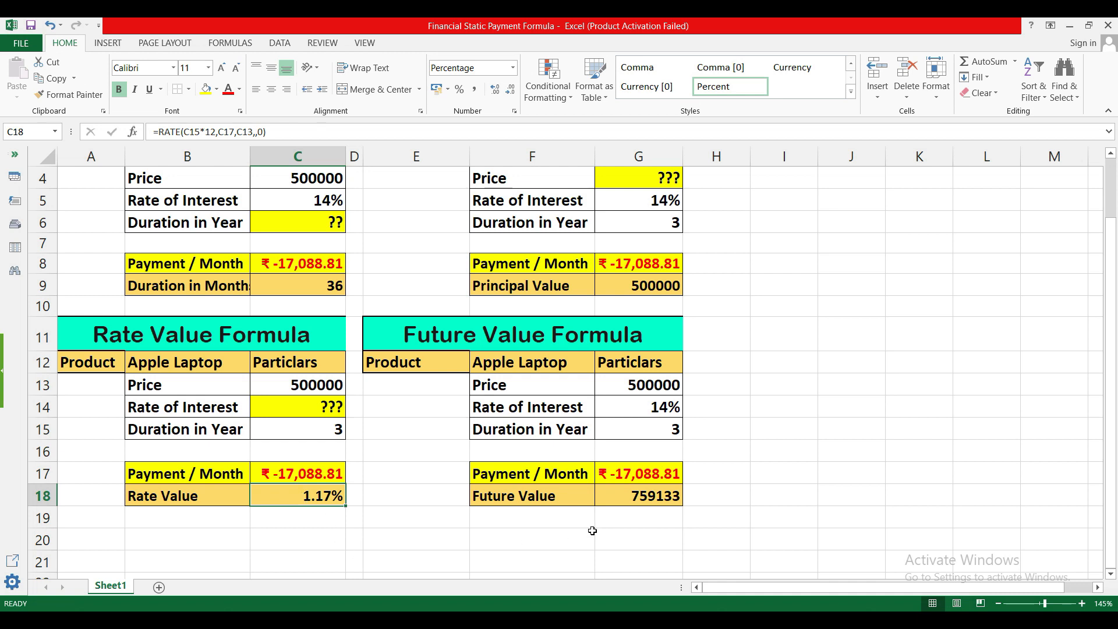
# Step: Clear the Future Value cell G18 and calculate it with the formula =FV(G14/12,G15*12,,G13,0)
pyautogui.click(637, 488)
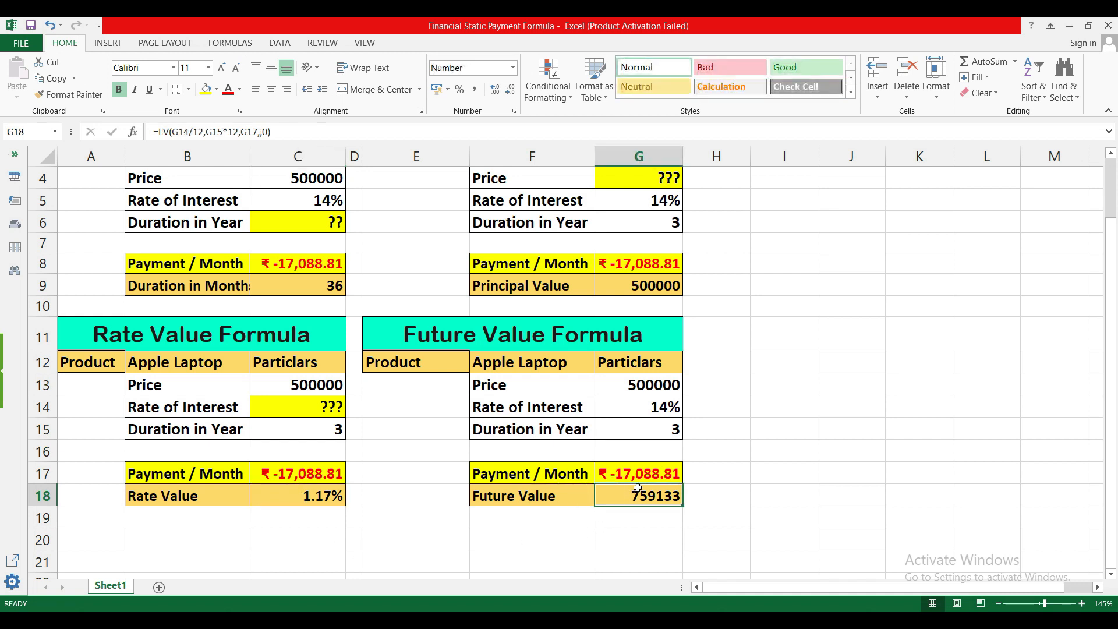
pyautogui.press('Delete')
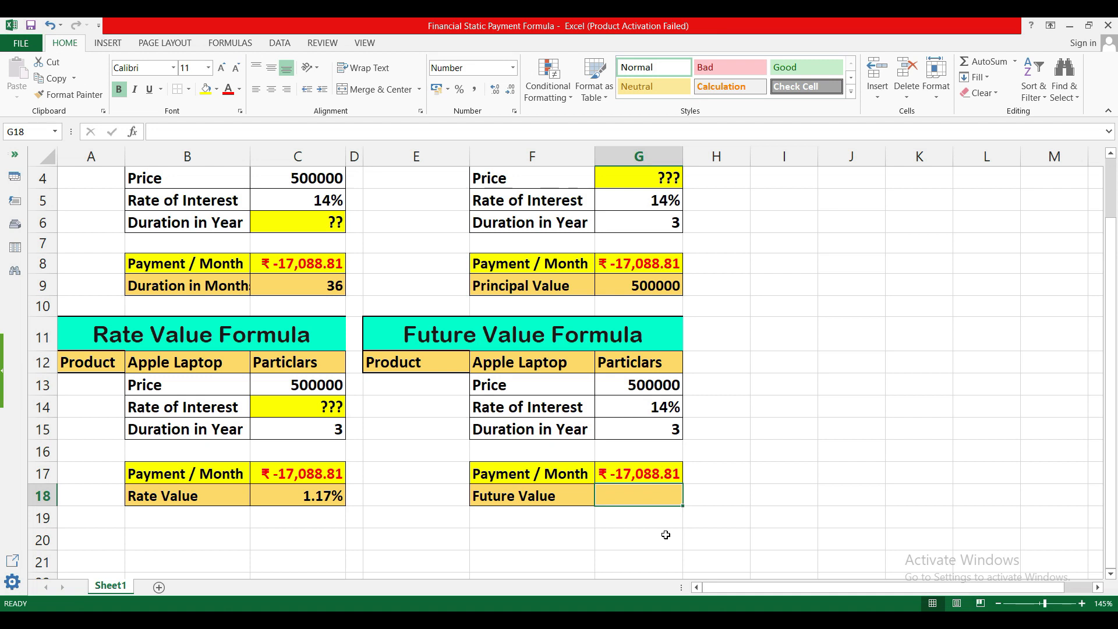
pyautogui.write('=')
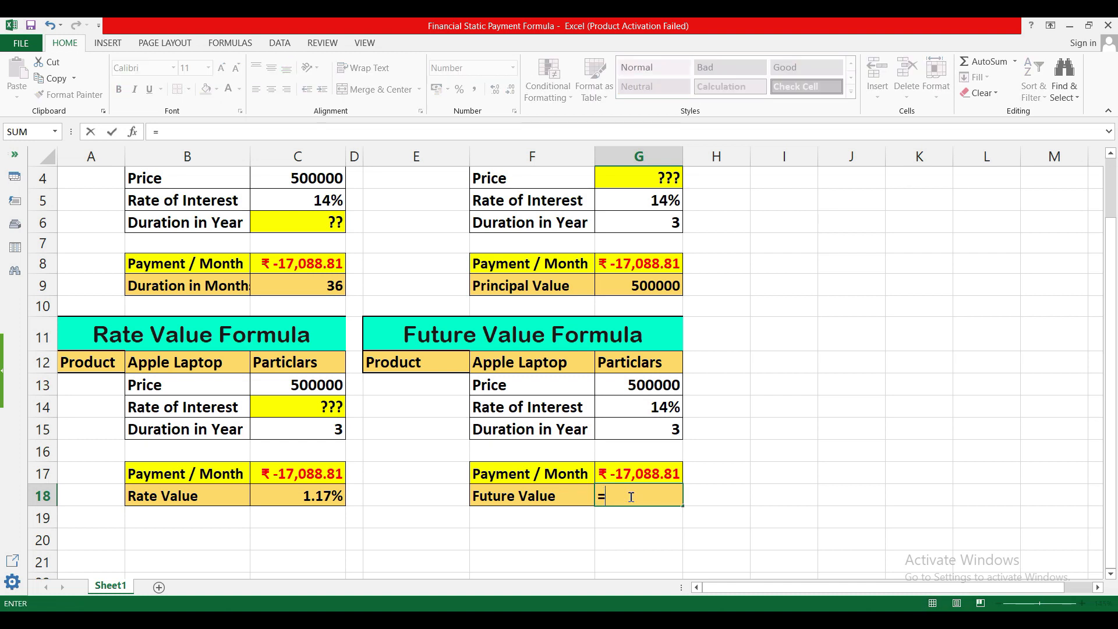
pyautogui.write('fv')
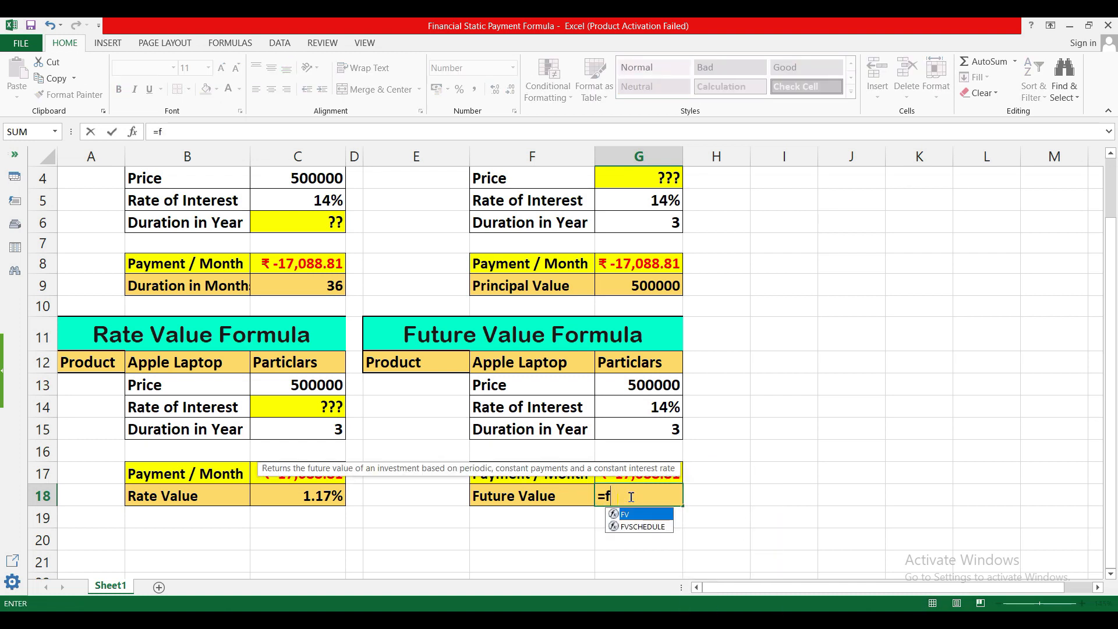
pyautogui.press('Tab')
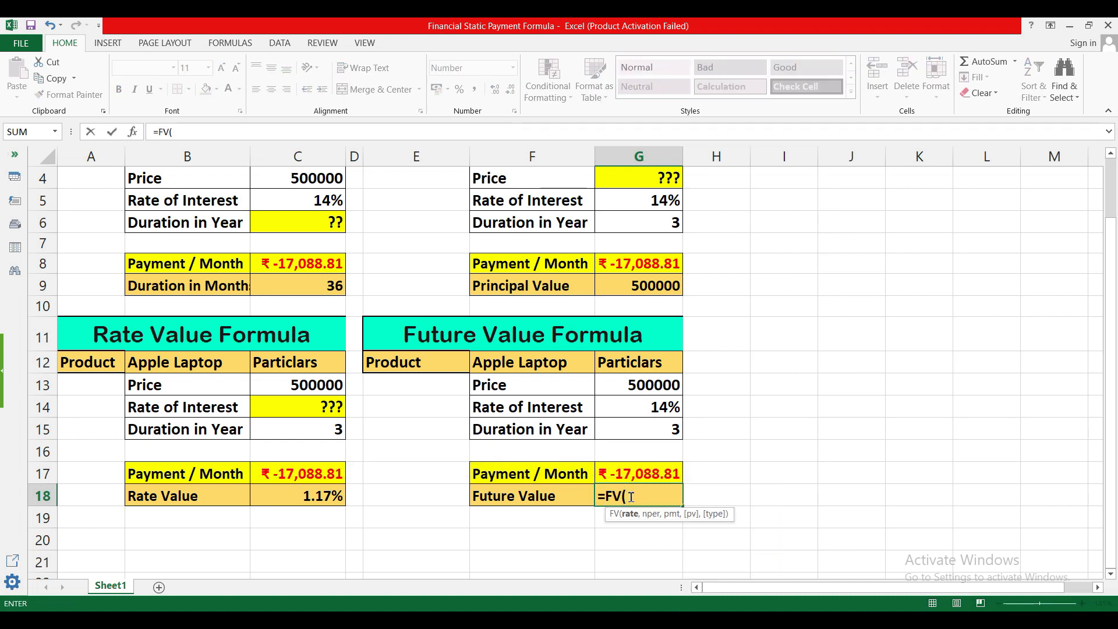
pyautogui.click(637, 412)
pyautogui.write('/')
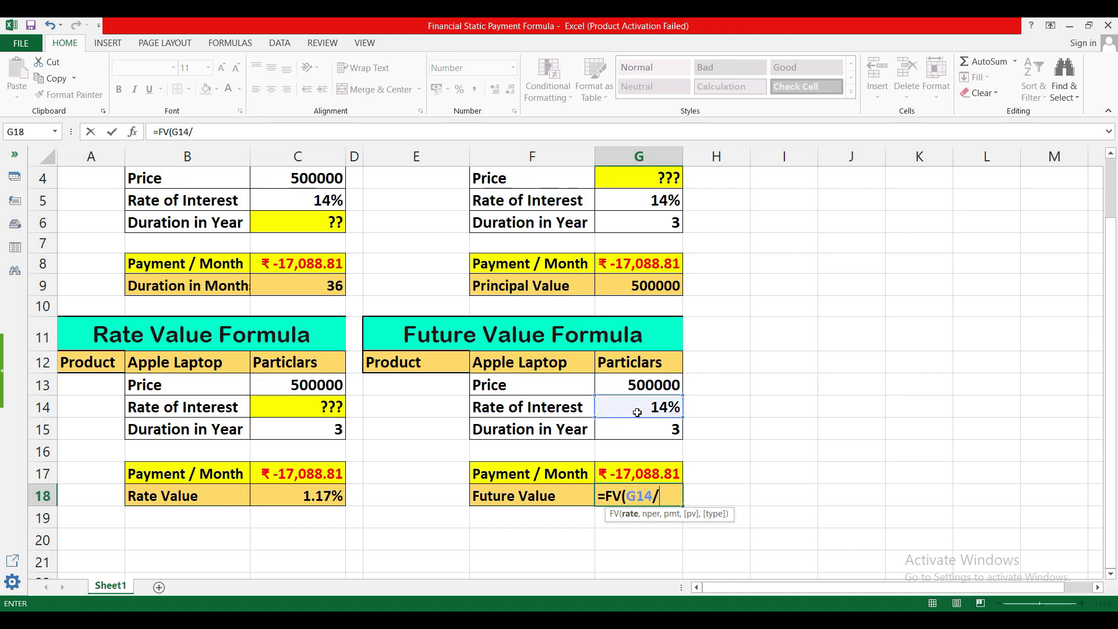
pyautogui.write('12,')
pyautogui.click(642, 429)
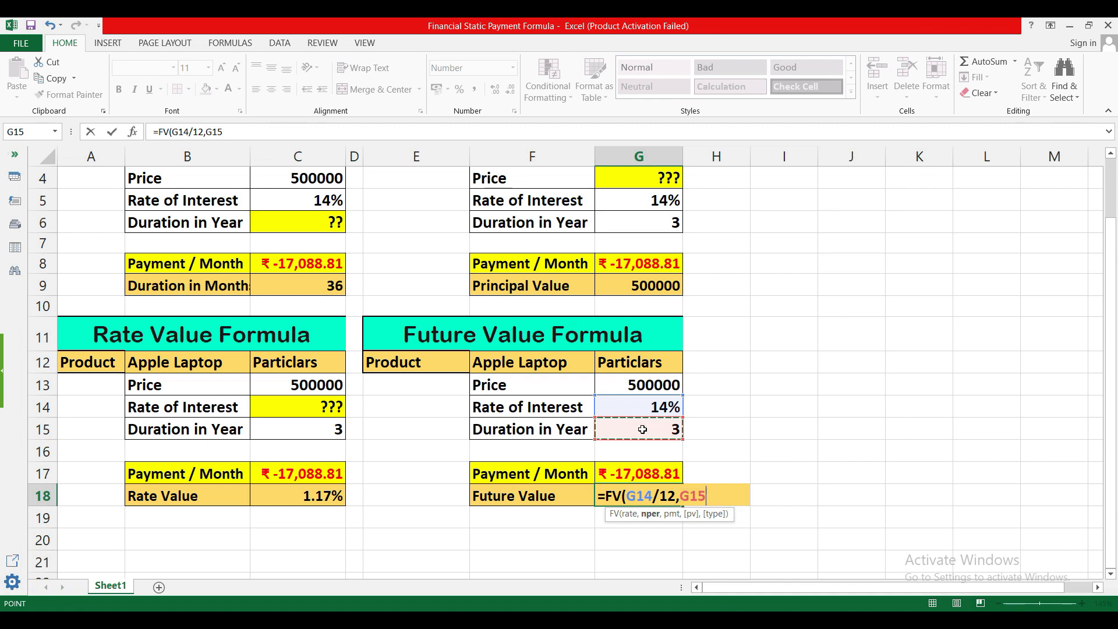
pyautogui.write('*12')
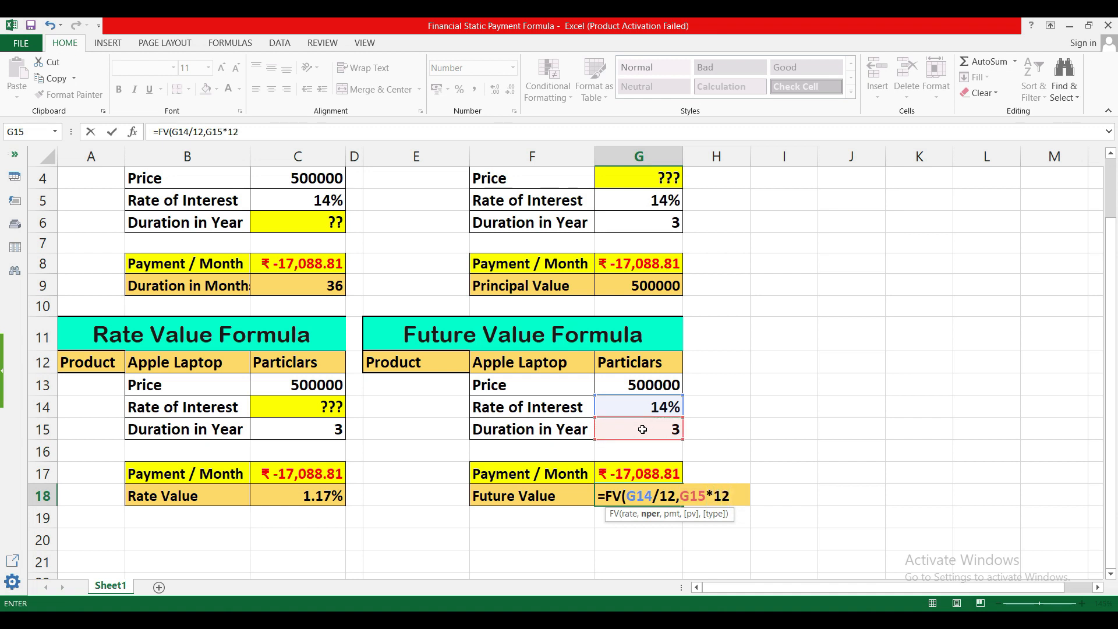
pyautogui.write(',,')
pyautogui.click(644, 383)
pyautogui.write(',0)')
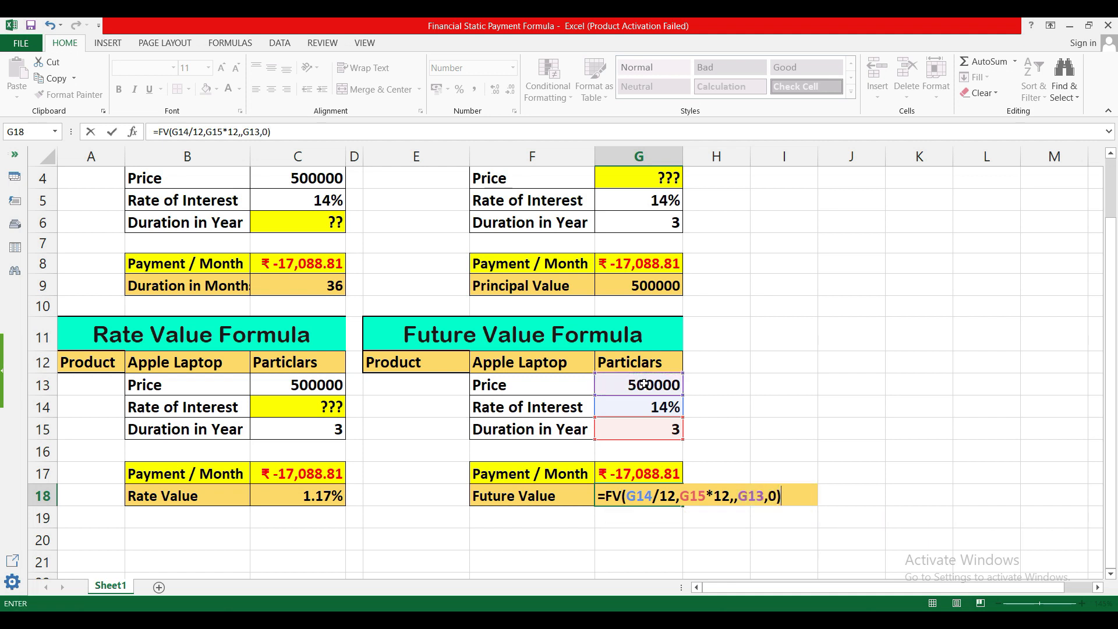
pyautogui.press('Return')
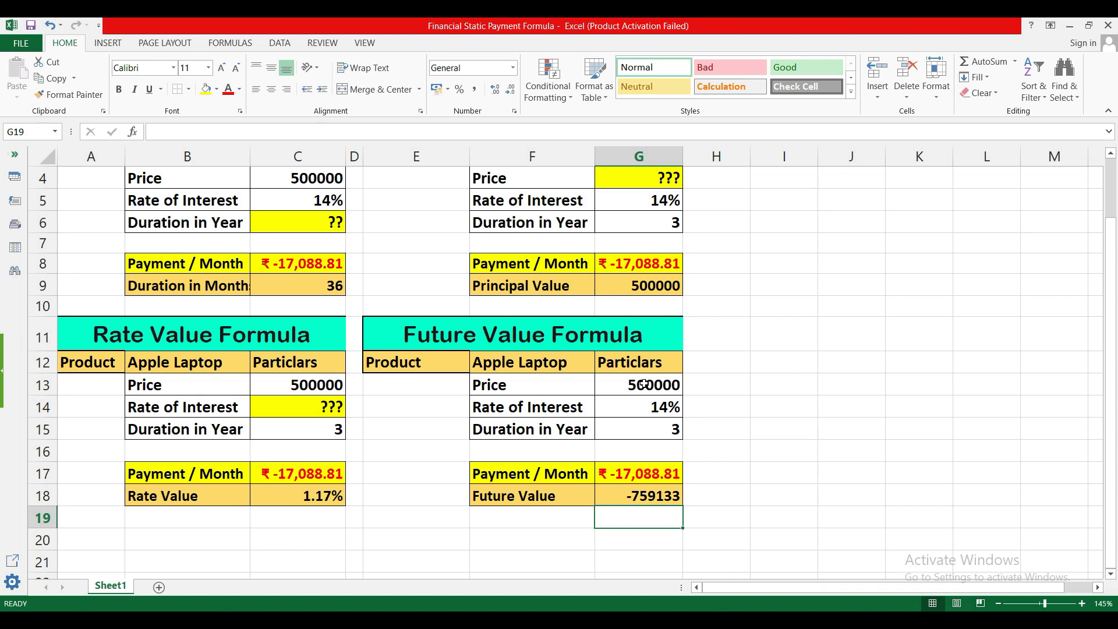
pyautogui.click(642, 495)
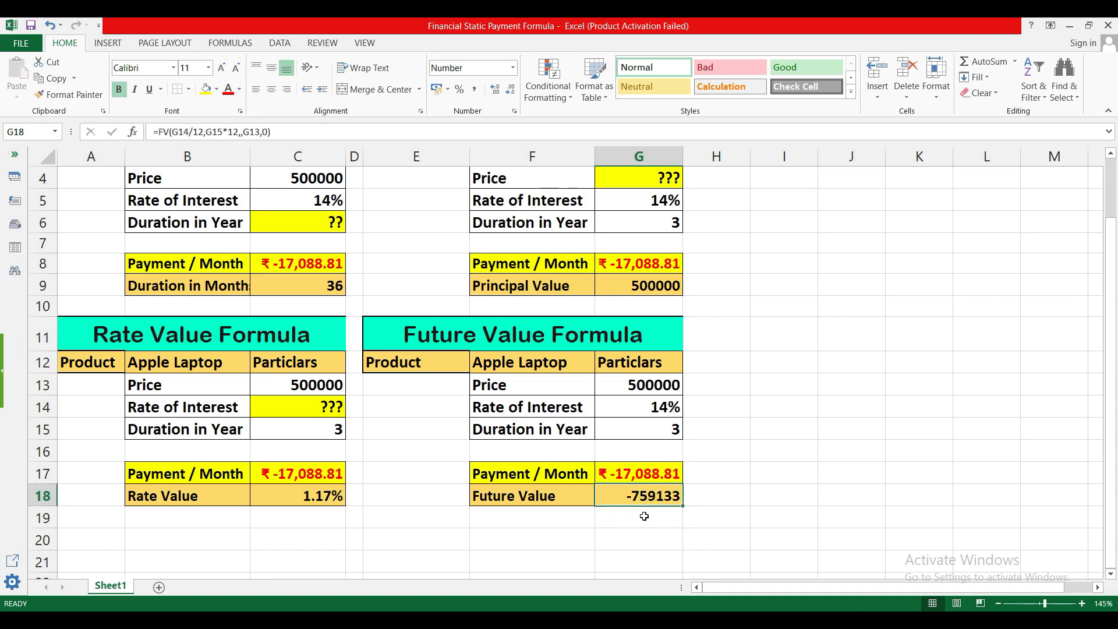
pyautogui.click(1040, 474)
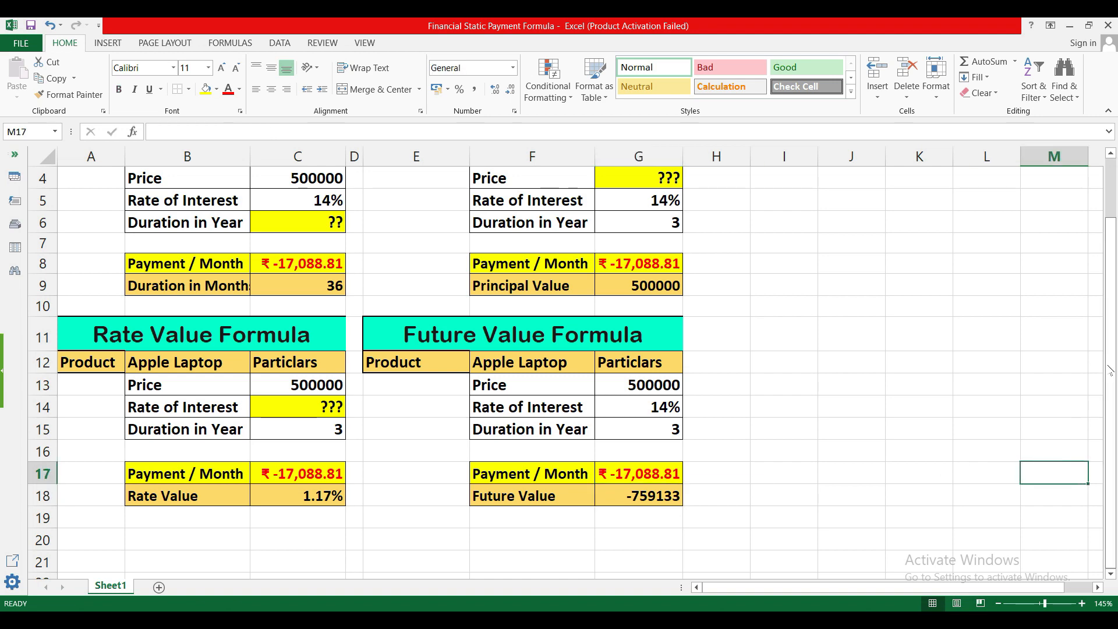
pyautogui.moveTo(1116, 367); pyautogui.dragTo(1107, 307)
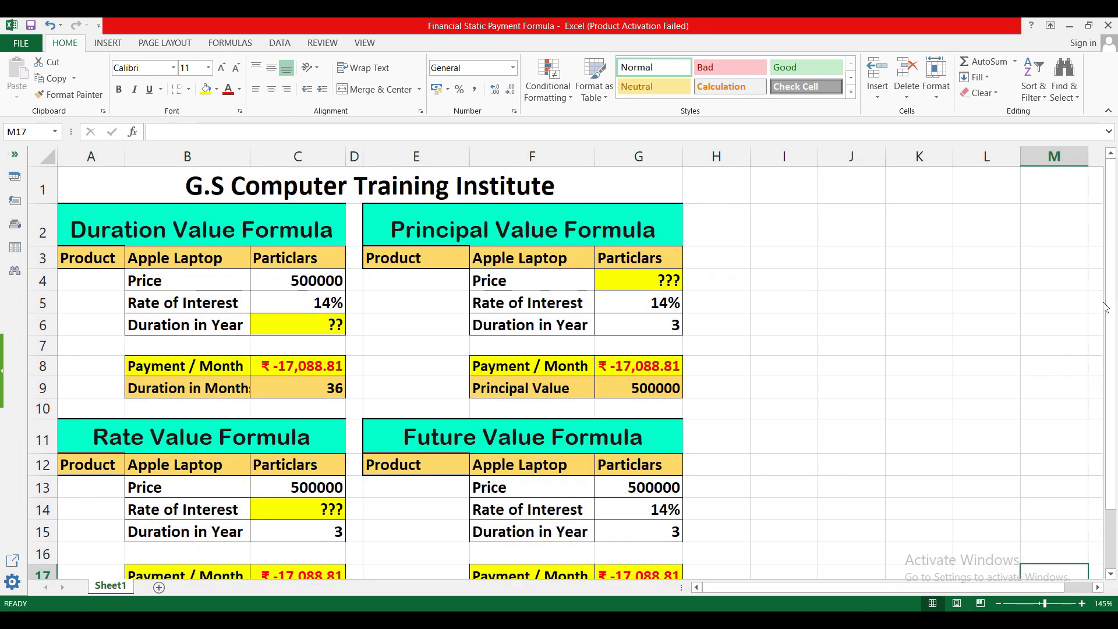